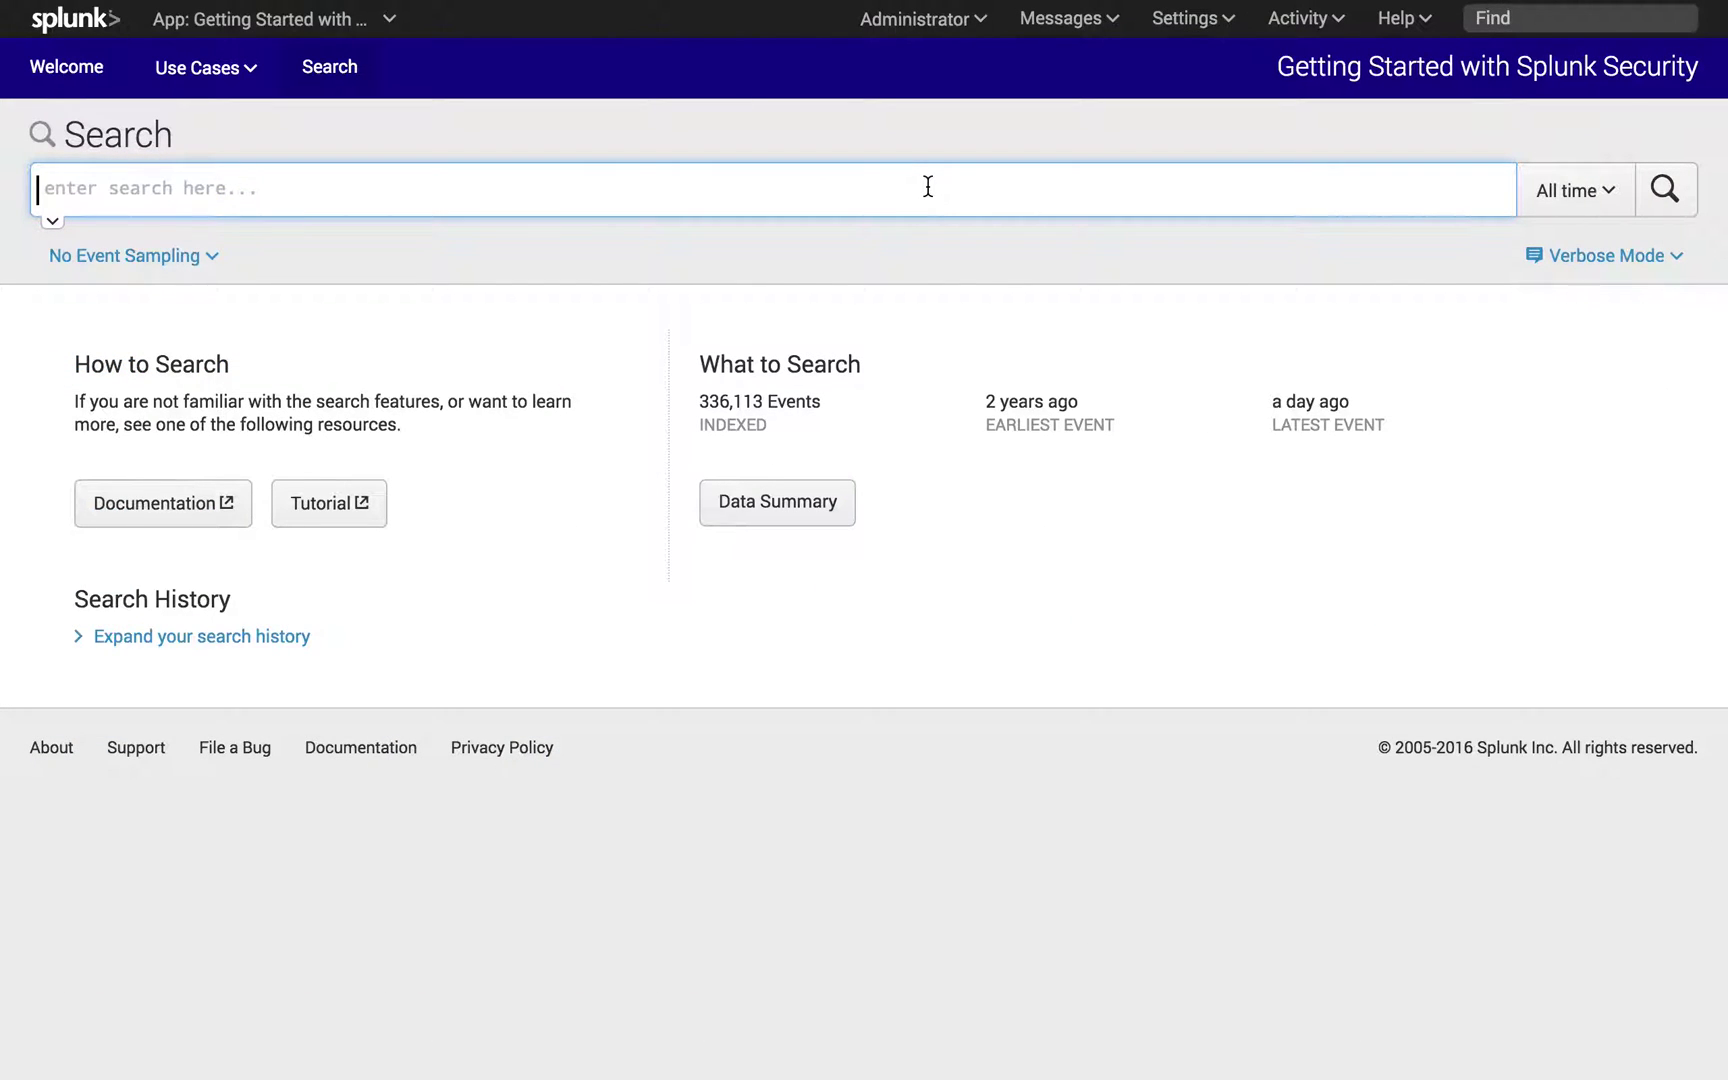
Search for 'fail* password' over All time, returning 2,550 logon-failure events.
type("fail")
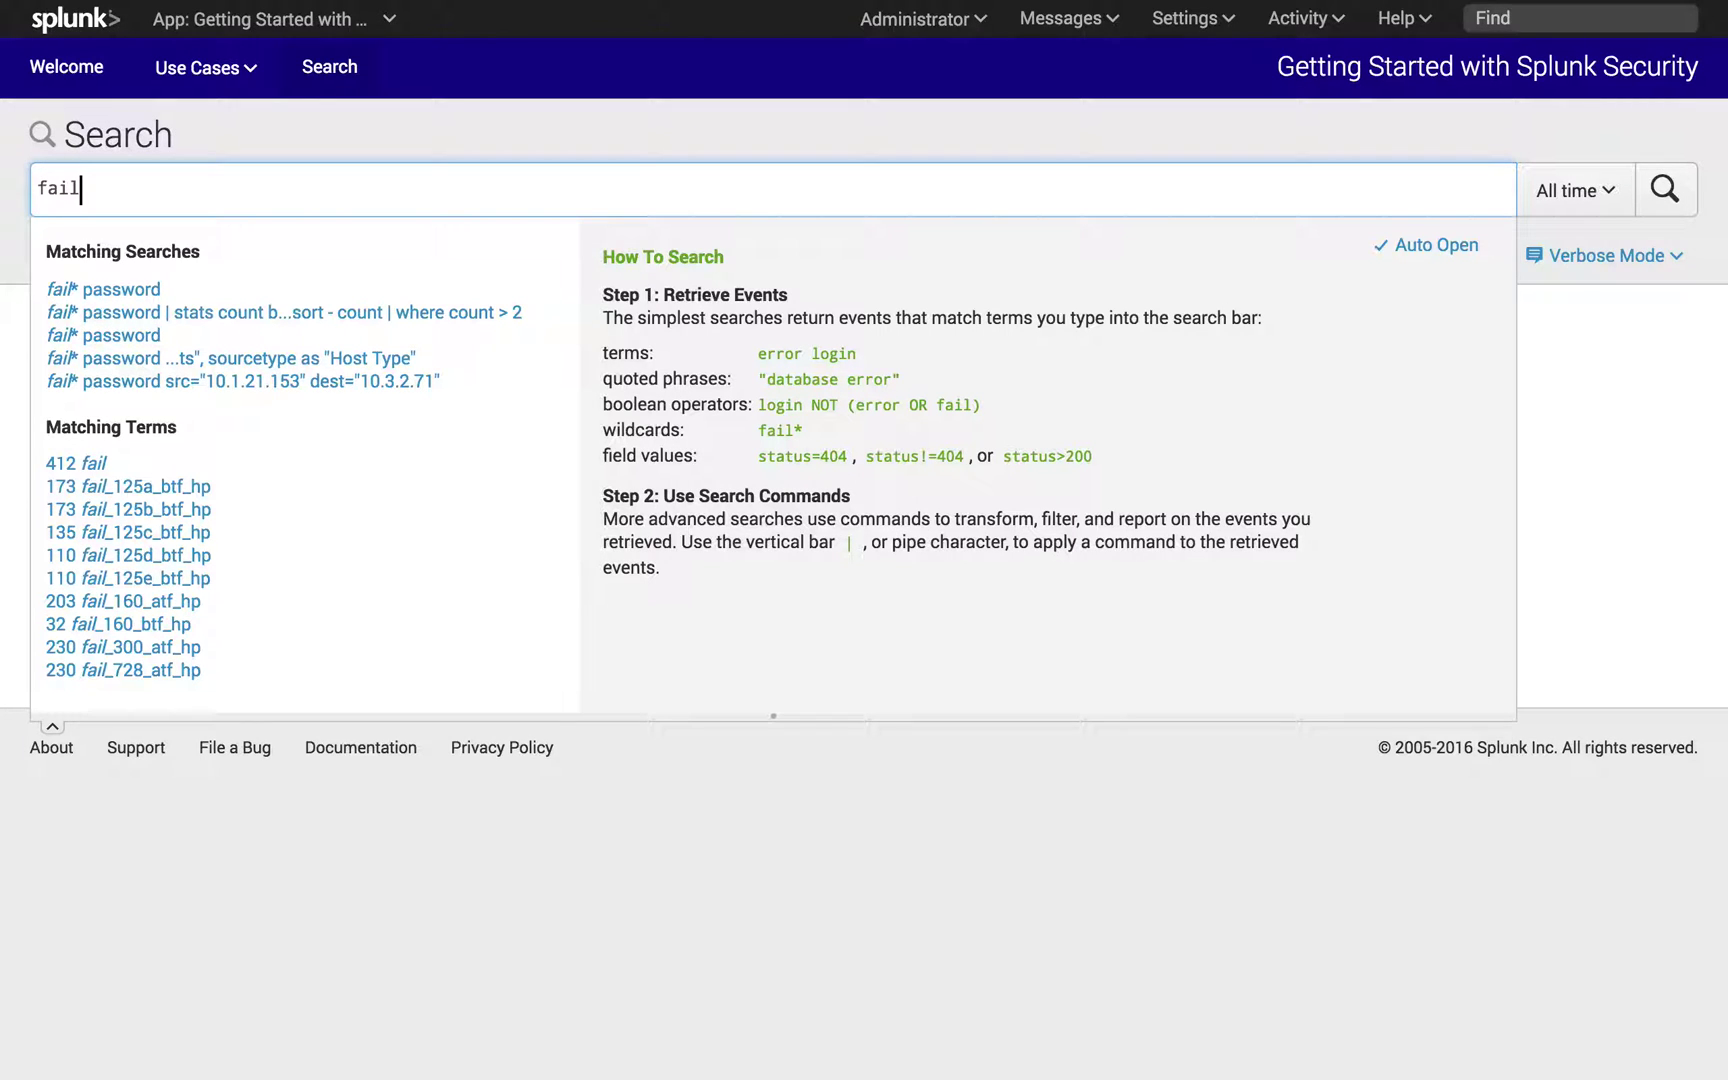
type("*")
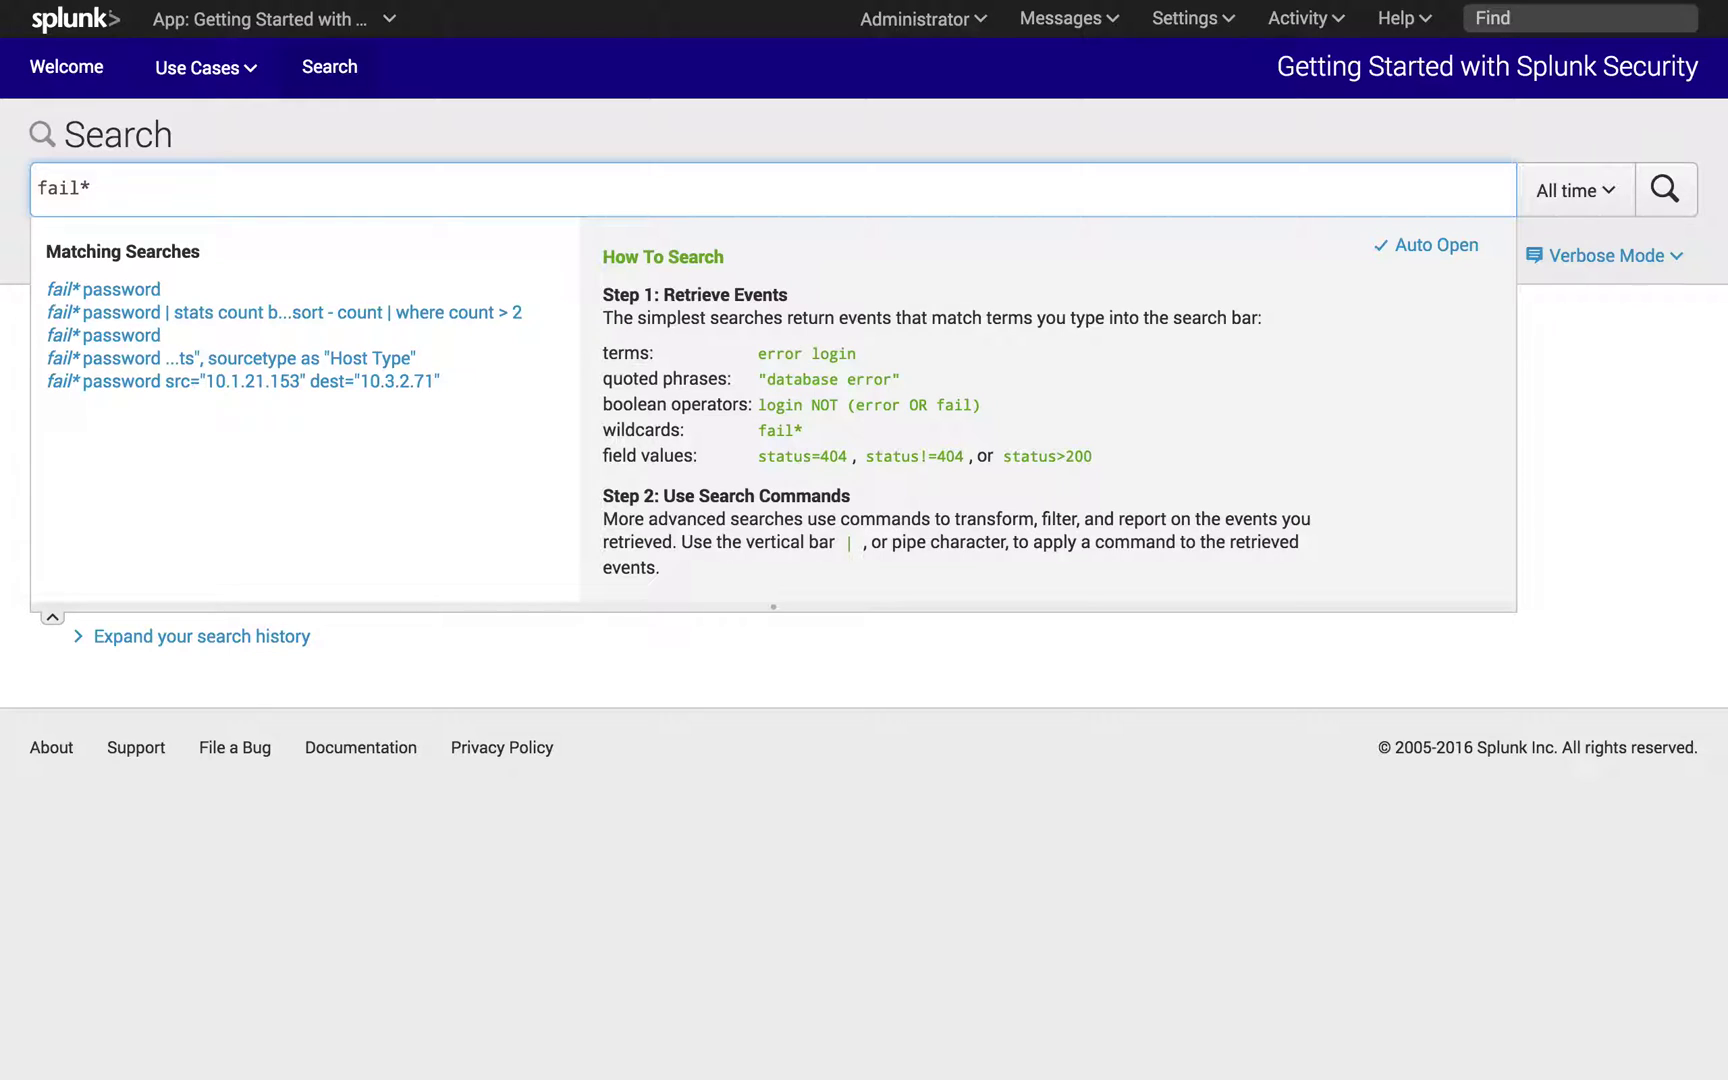
type(" pass")
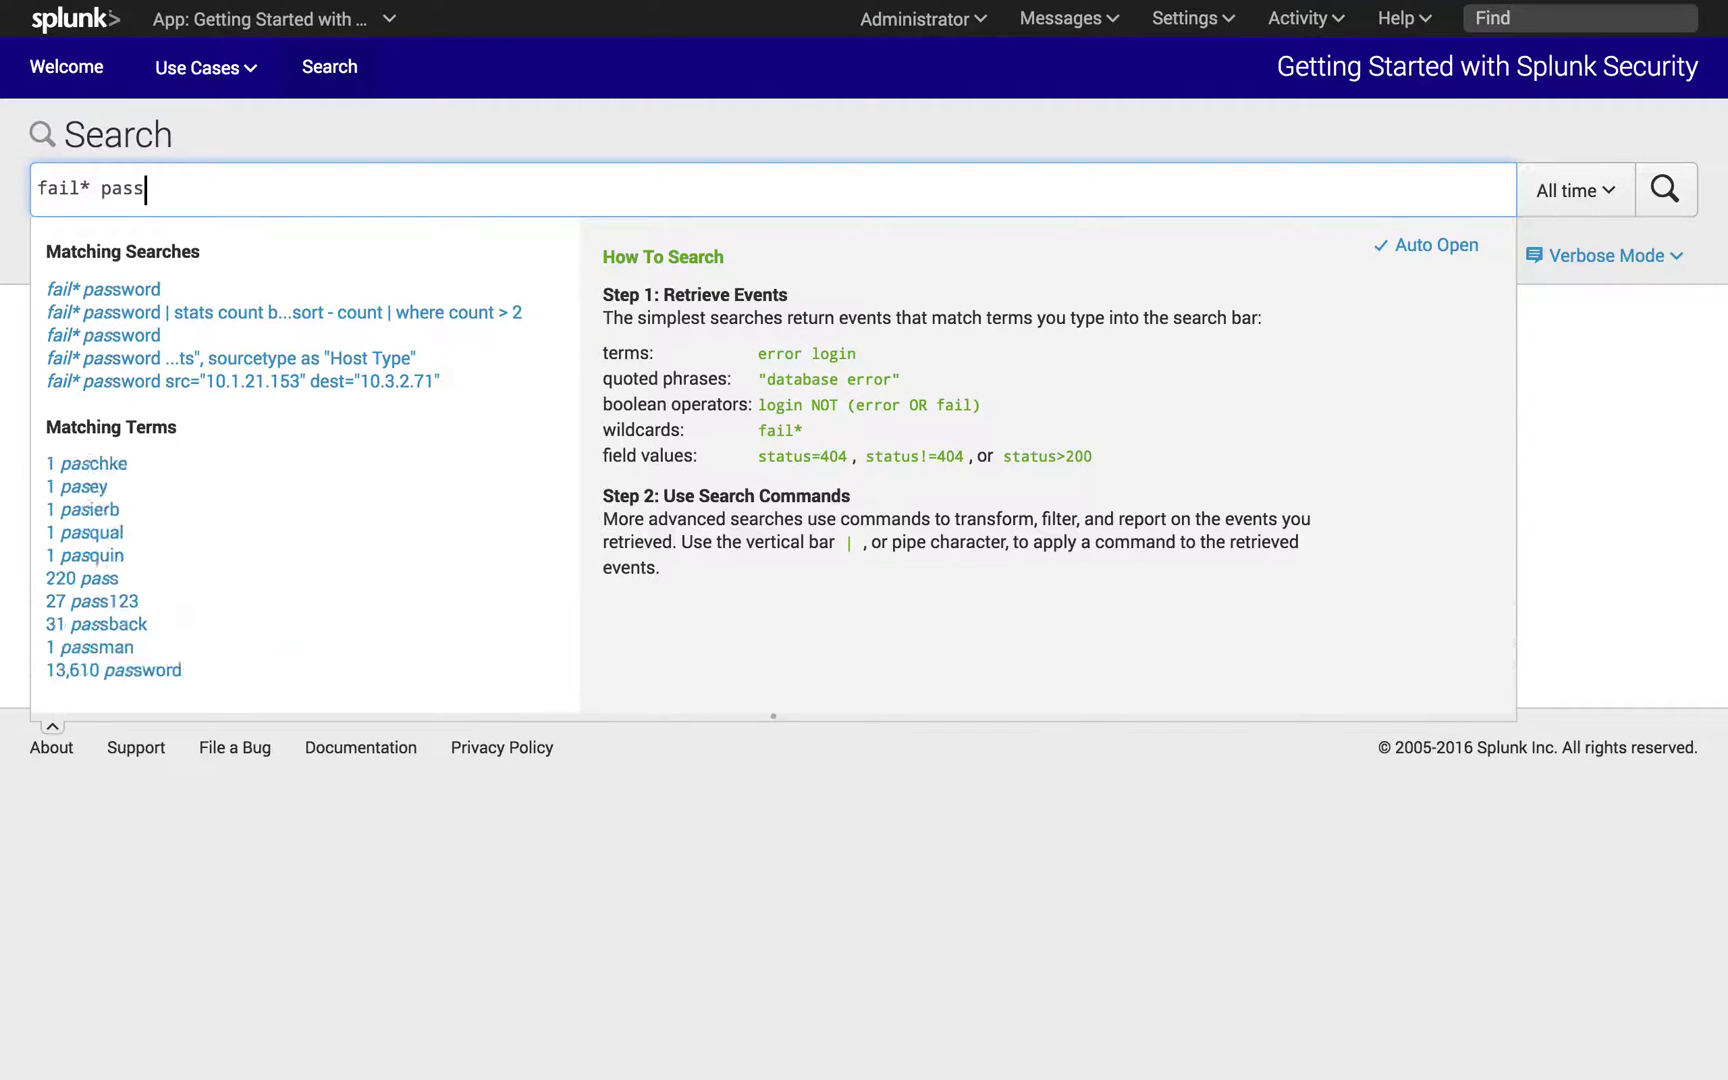
type("word")
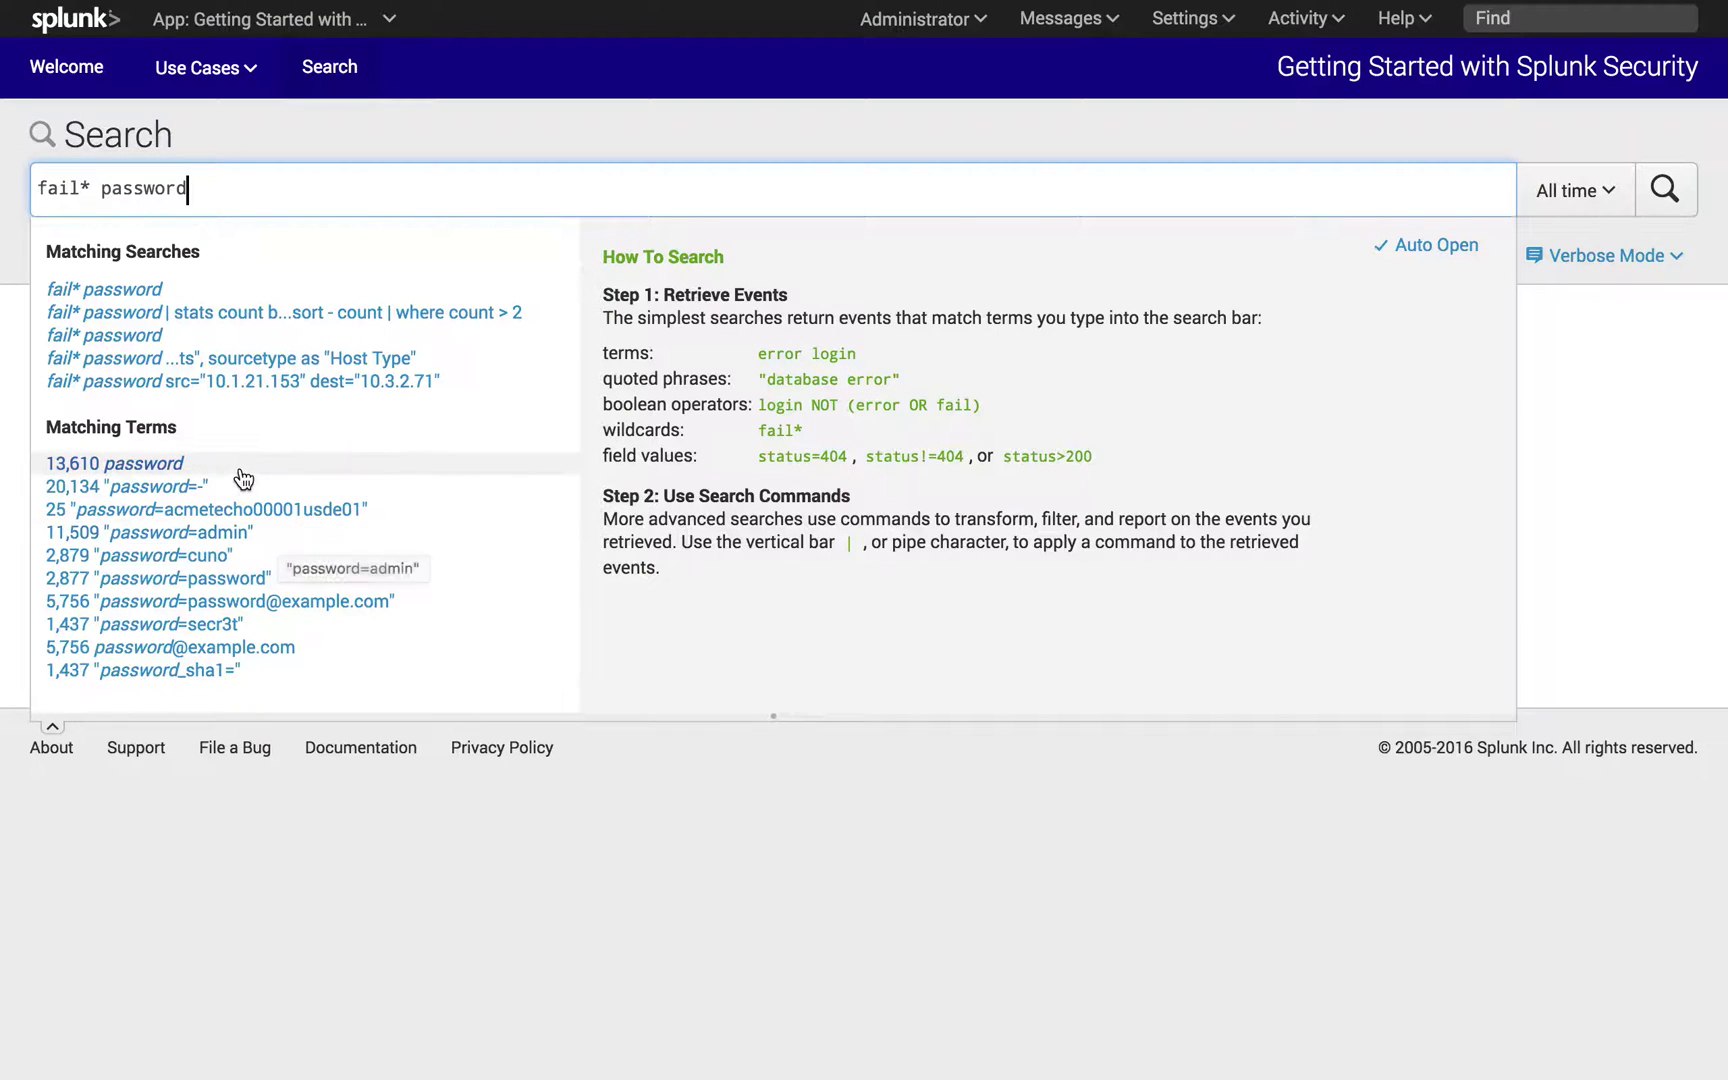
key("Escape")
key("Return")
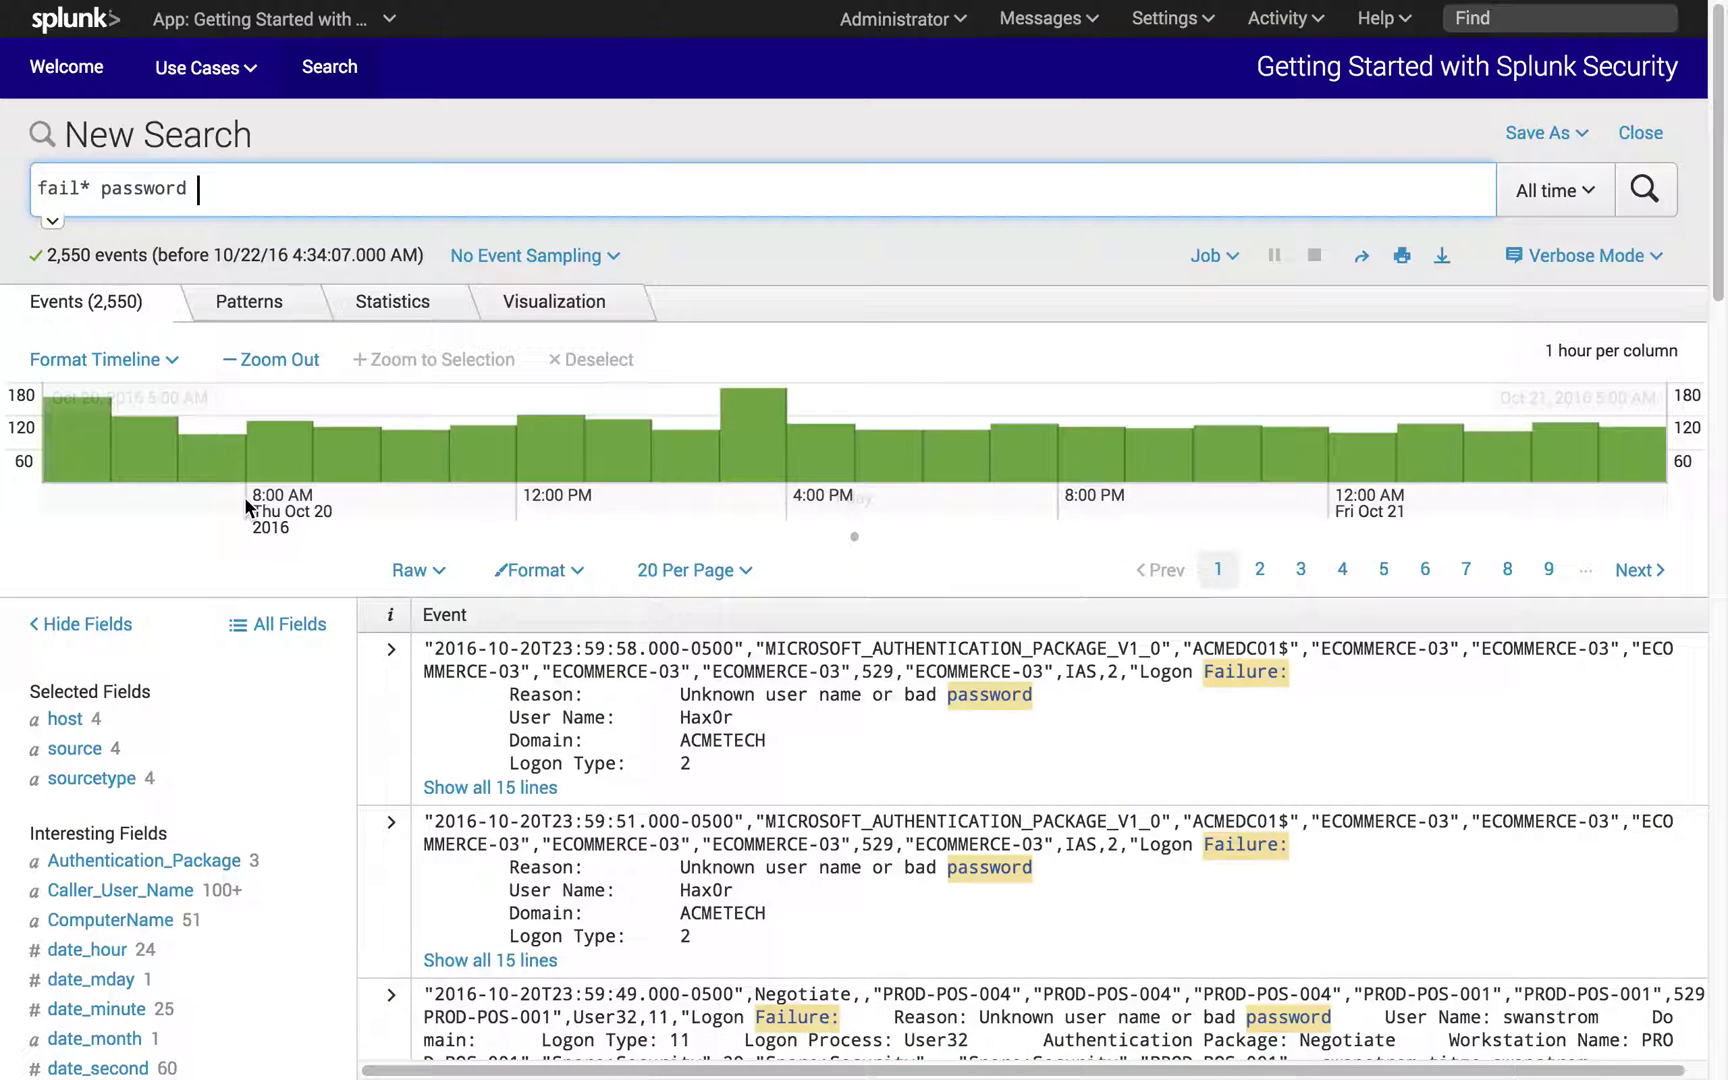
Show the sourcetype field's four values, led by windows_auth with 2,403 events.
left_click(140, 788)
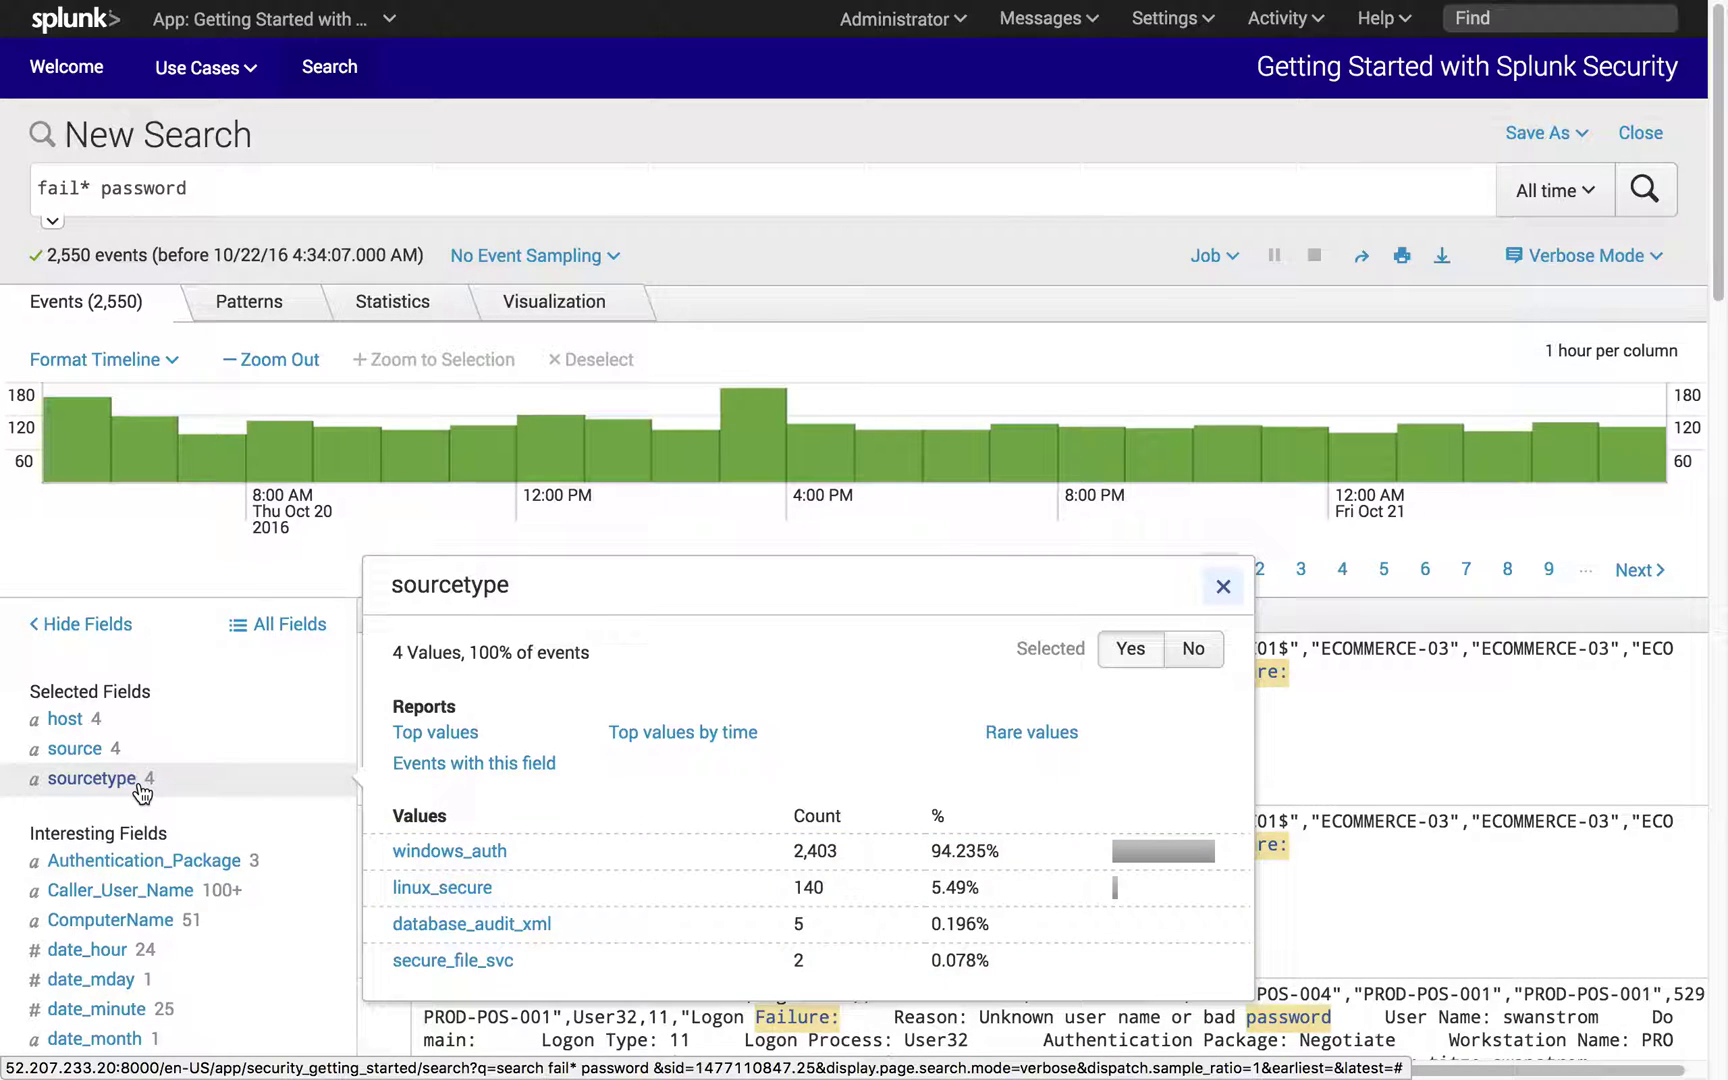
Add dest, src and user from Interesting Fields to the Selected Fields list.
left_click(143, 790)
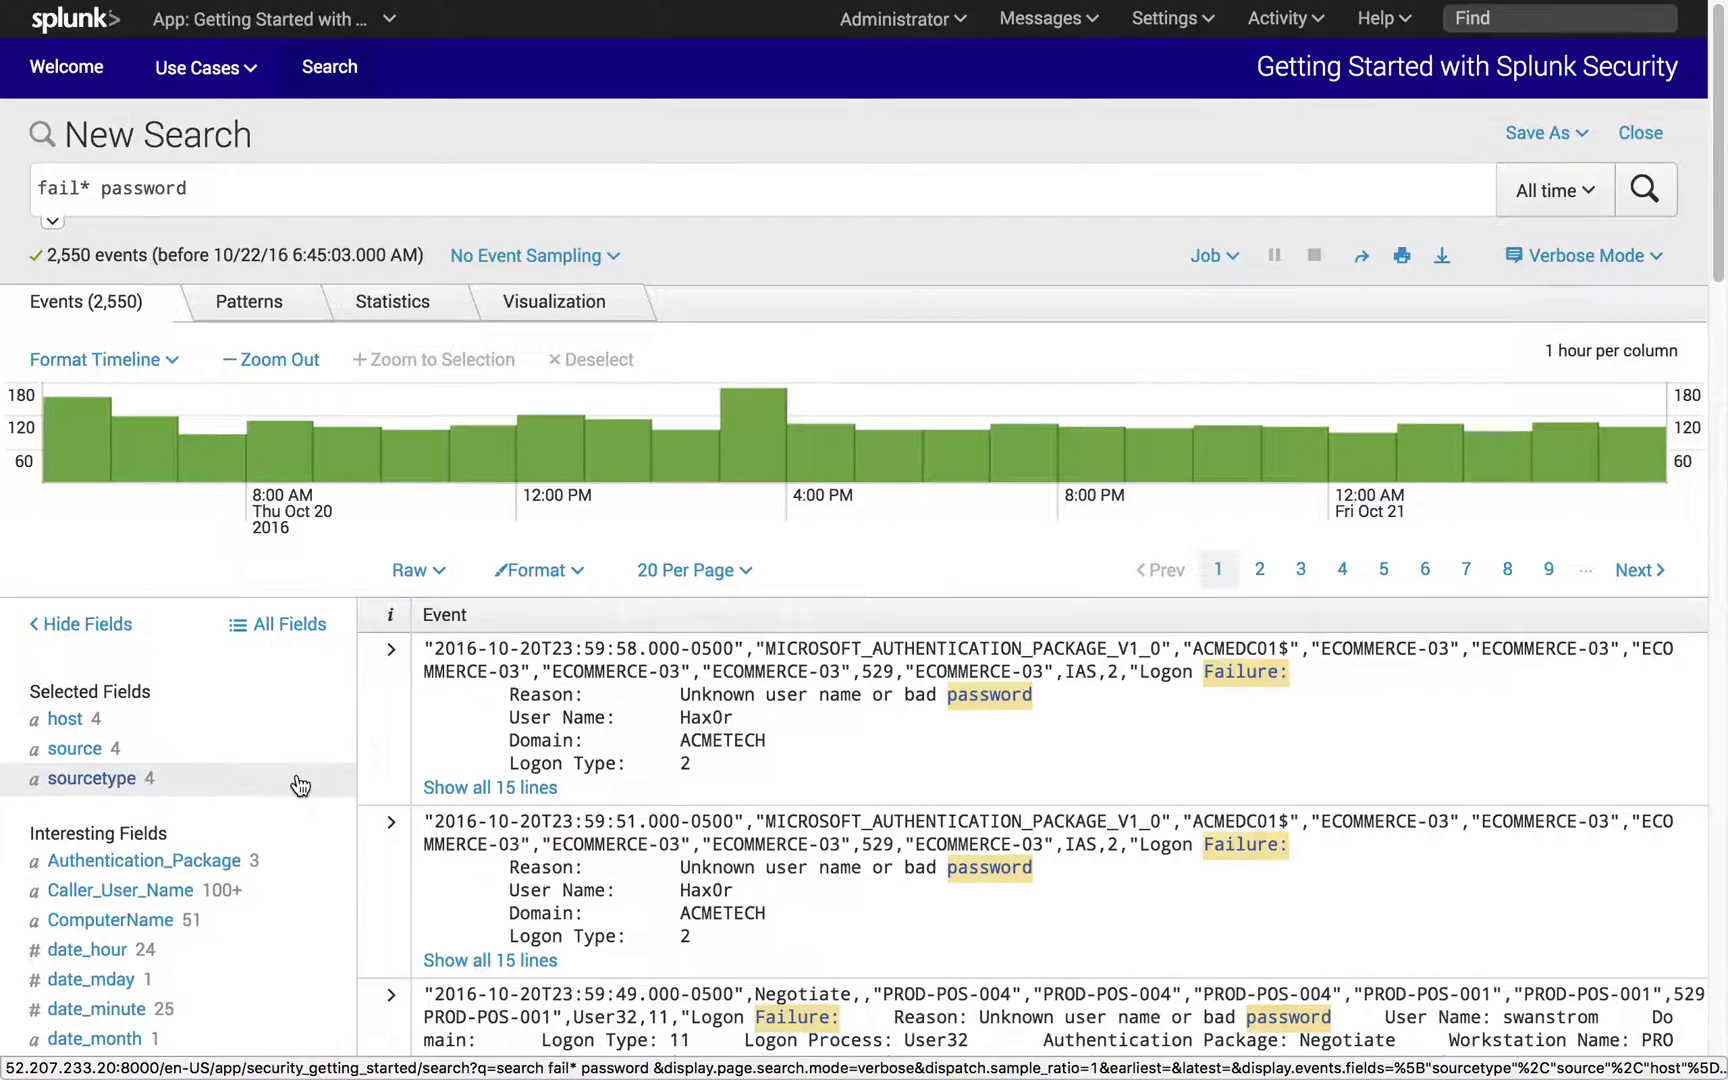
scroll(300, 785, "down", 5)
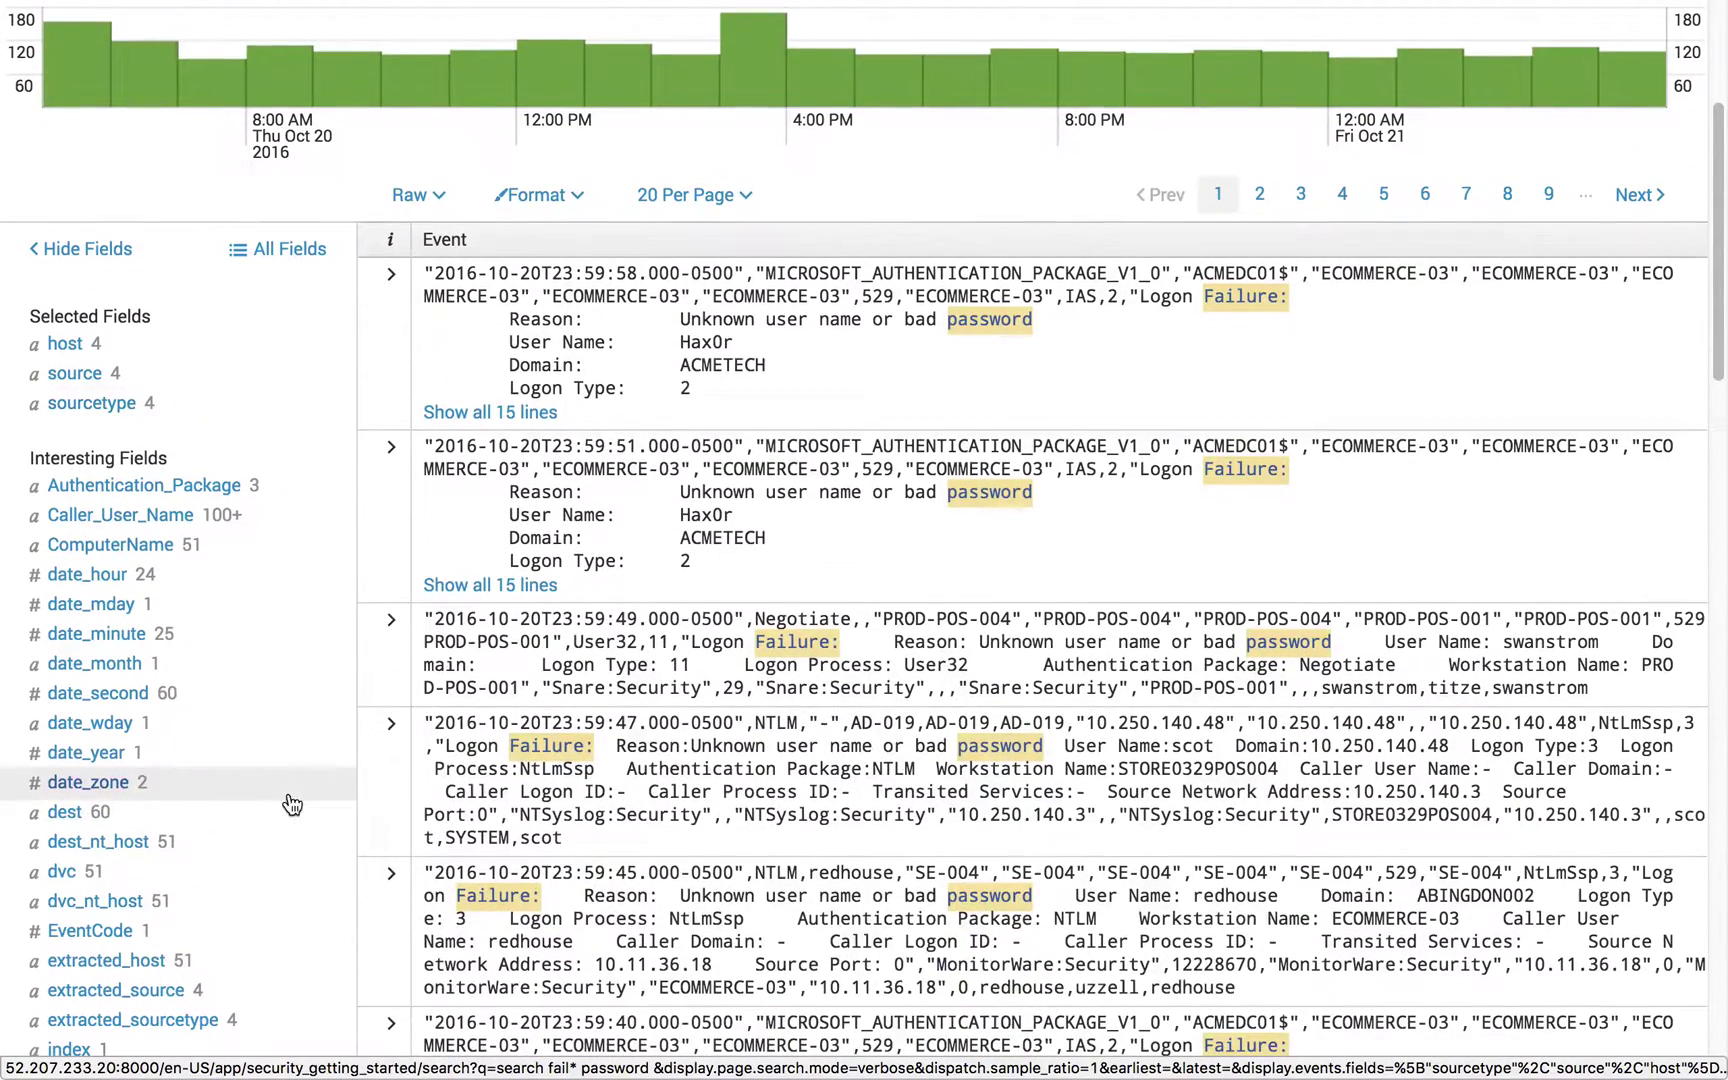
left_click(295, 810)
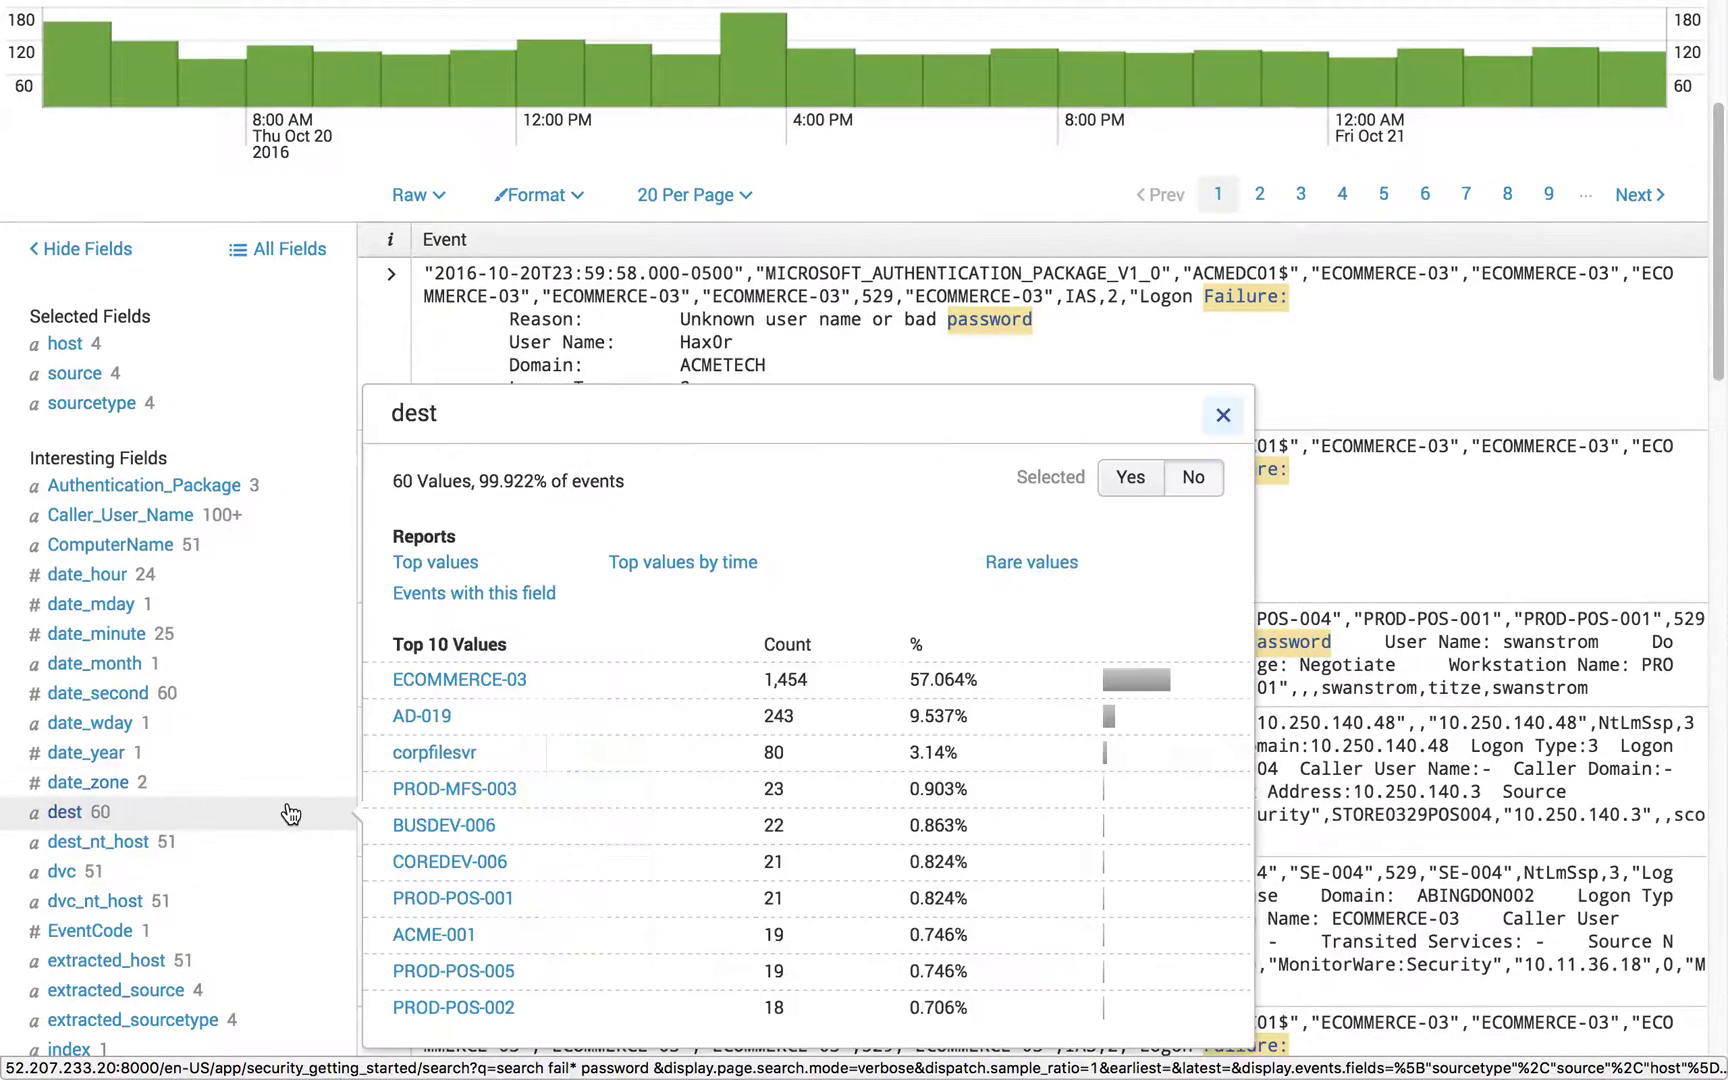
left_click(1138, 486)
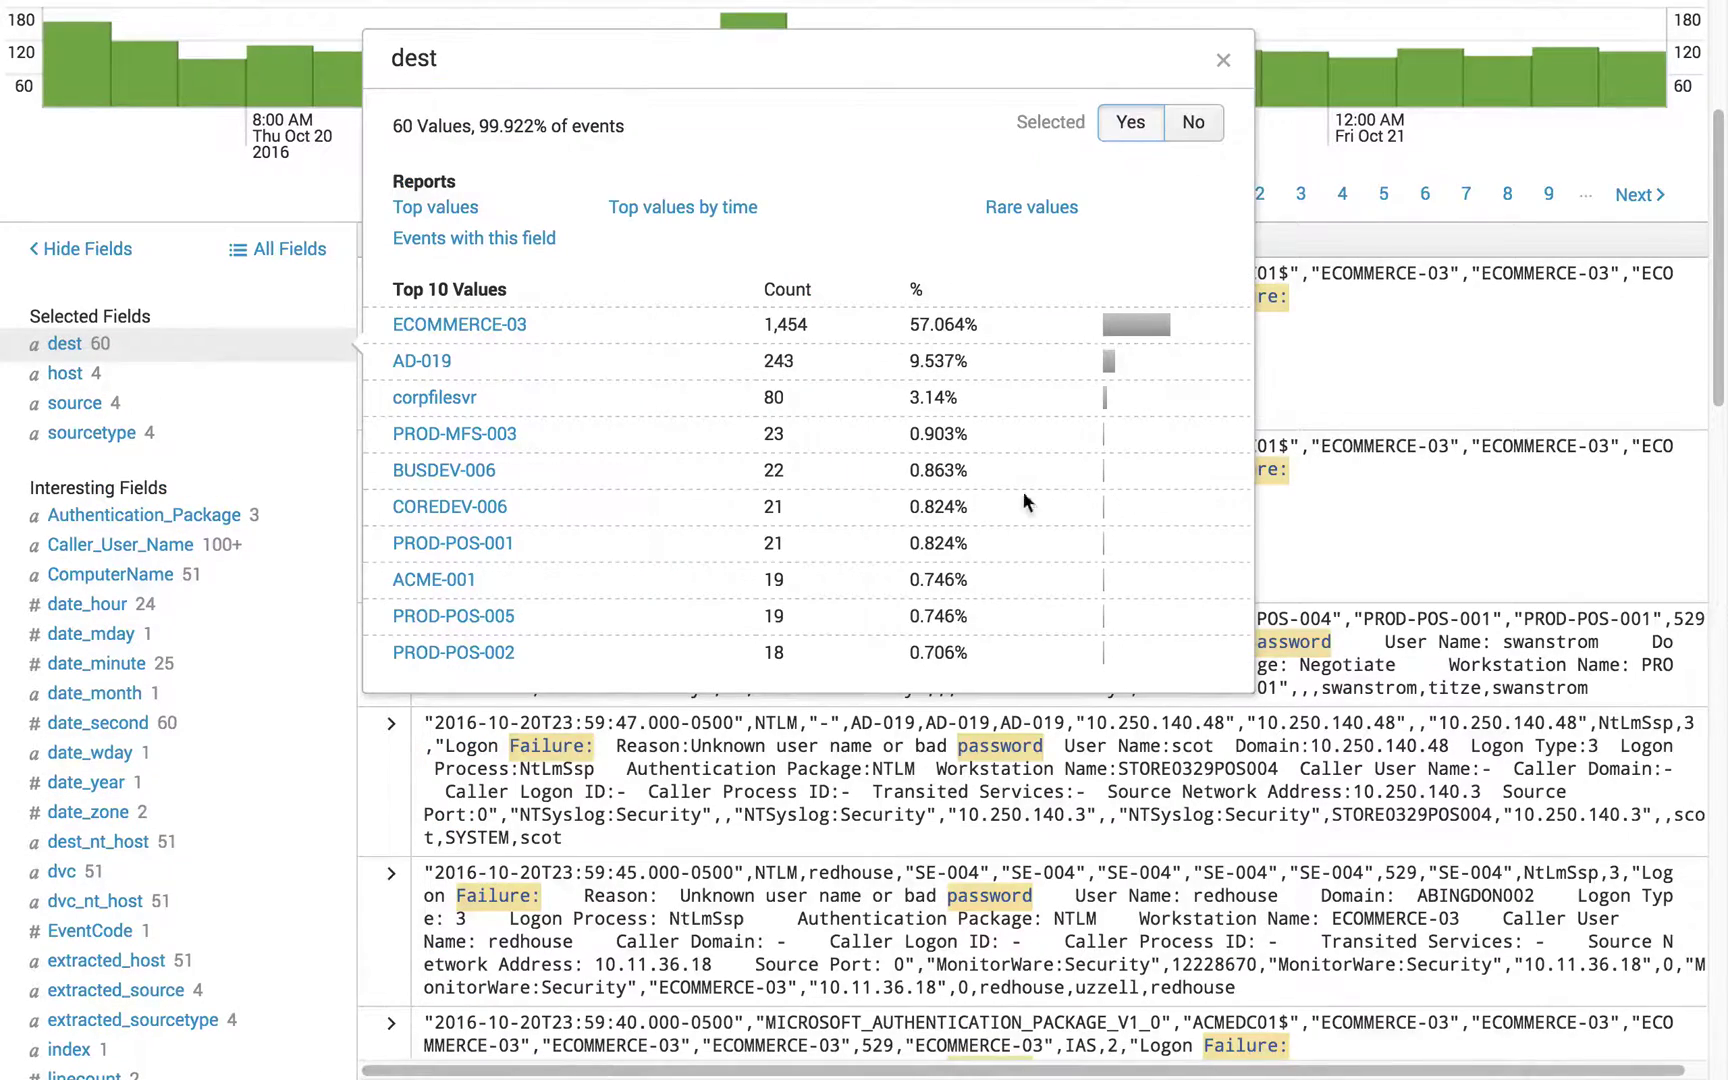
scroll(743, 543, "down", 5)
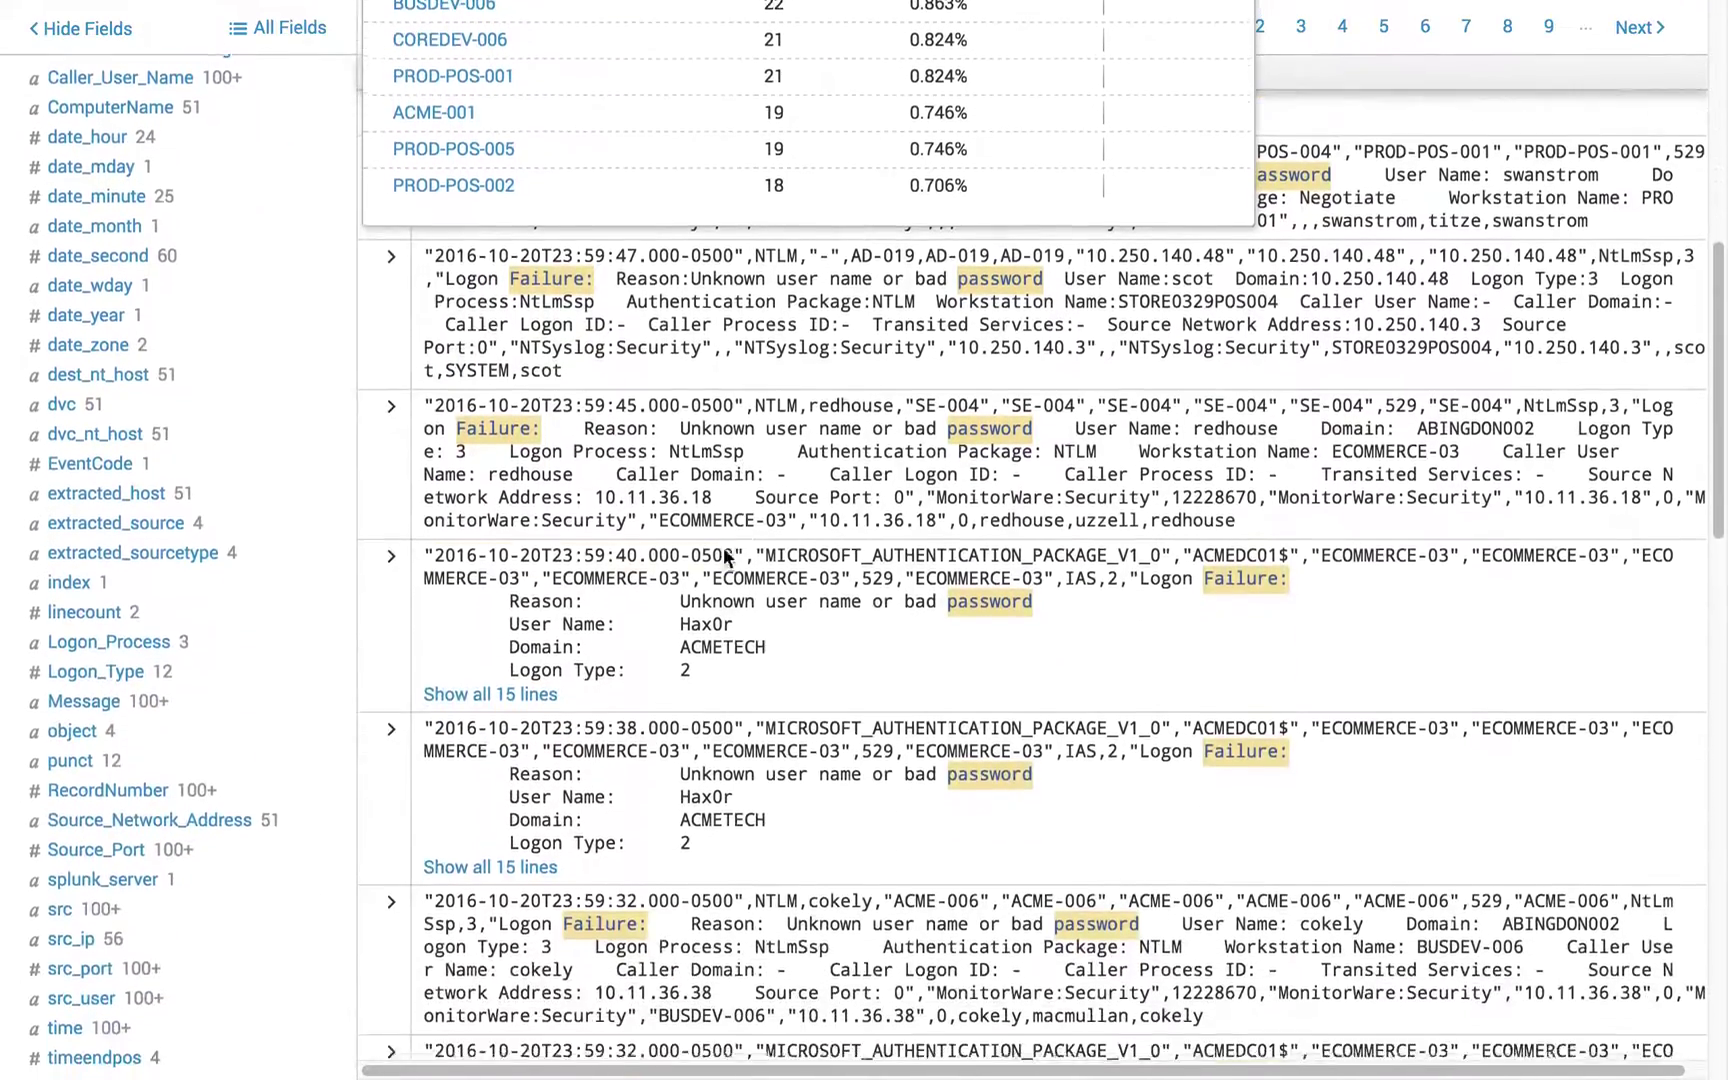
left_click(275, 906)
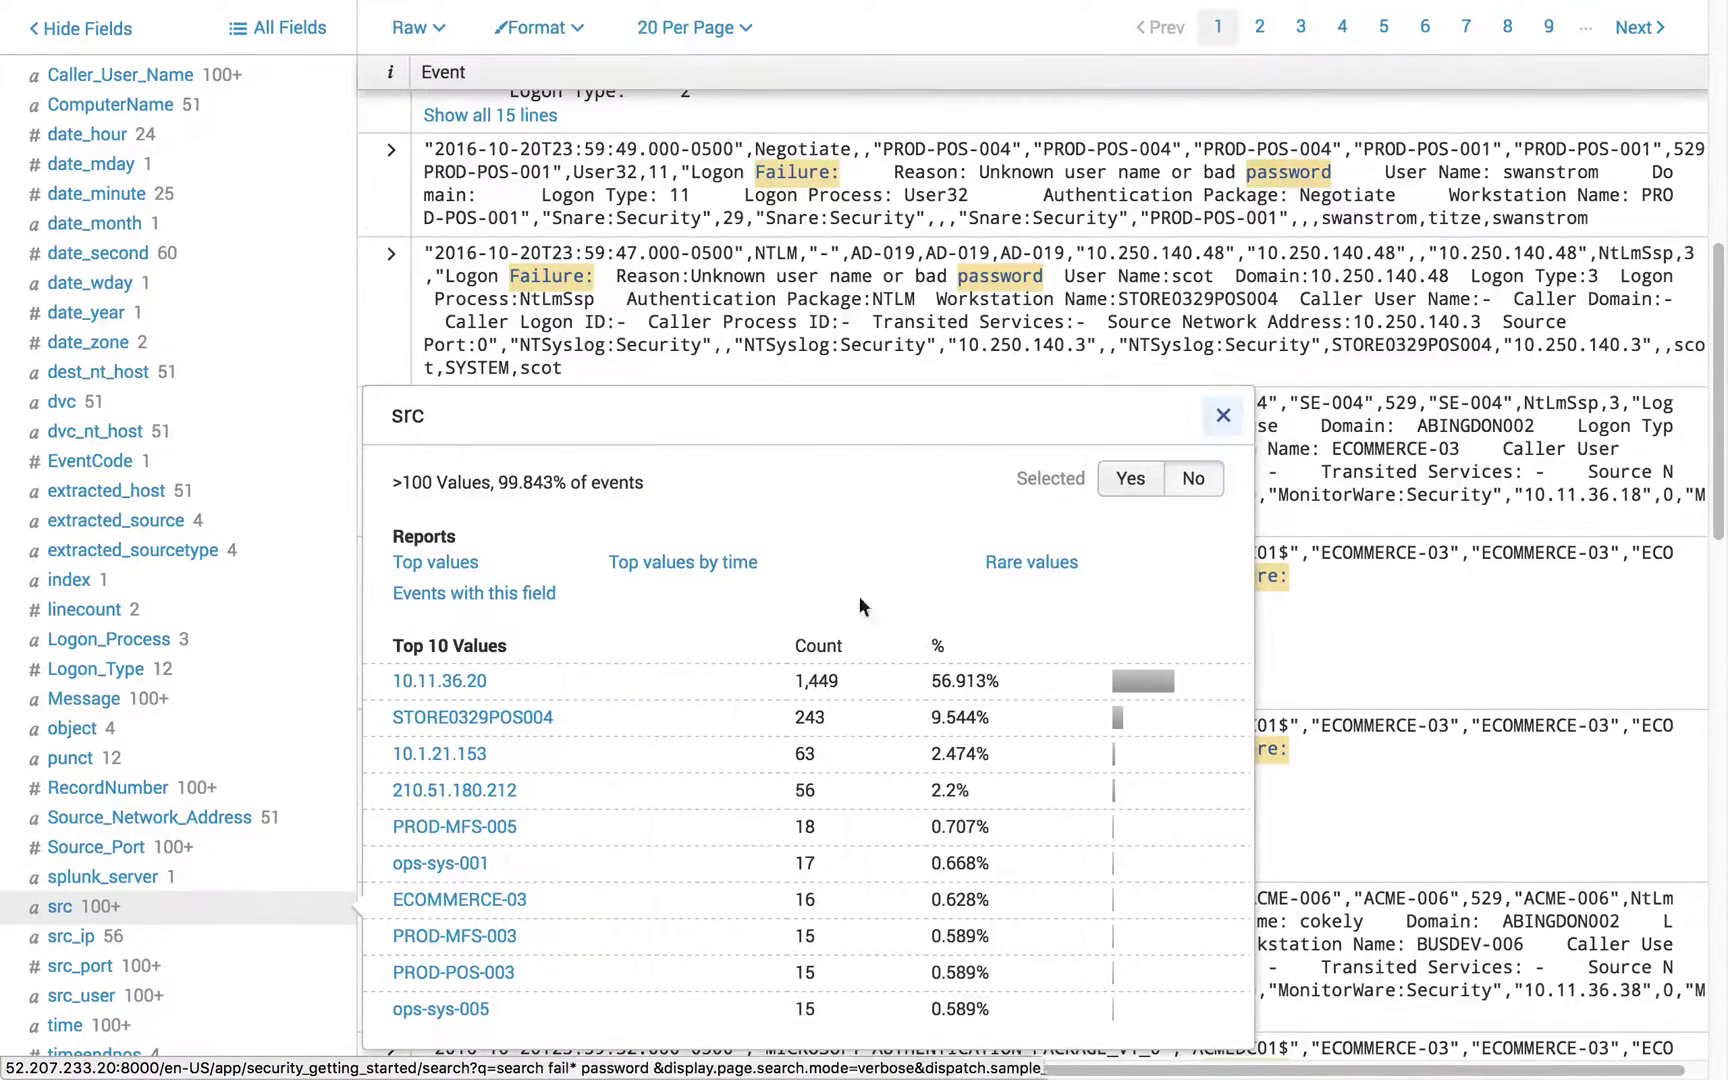
left_click(1122, 480)
scroll(1121, 478, "down", 3)
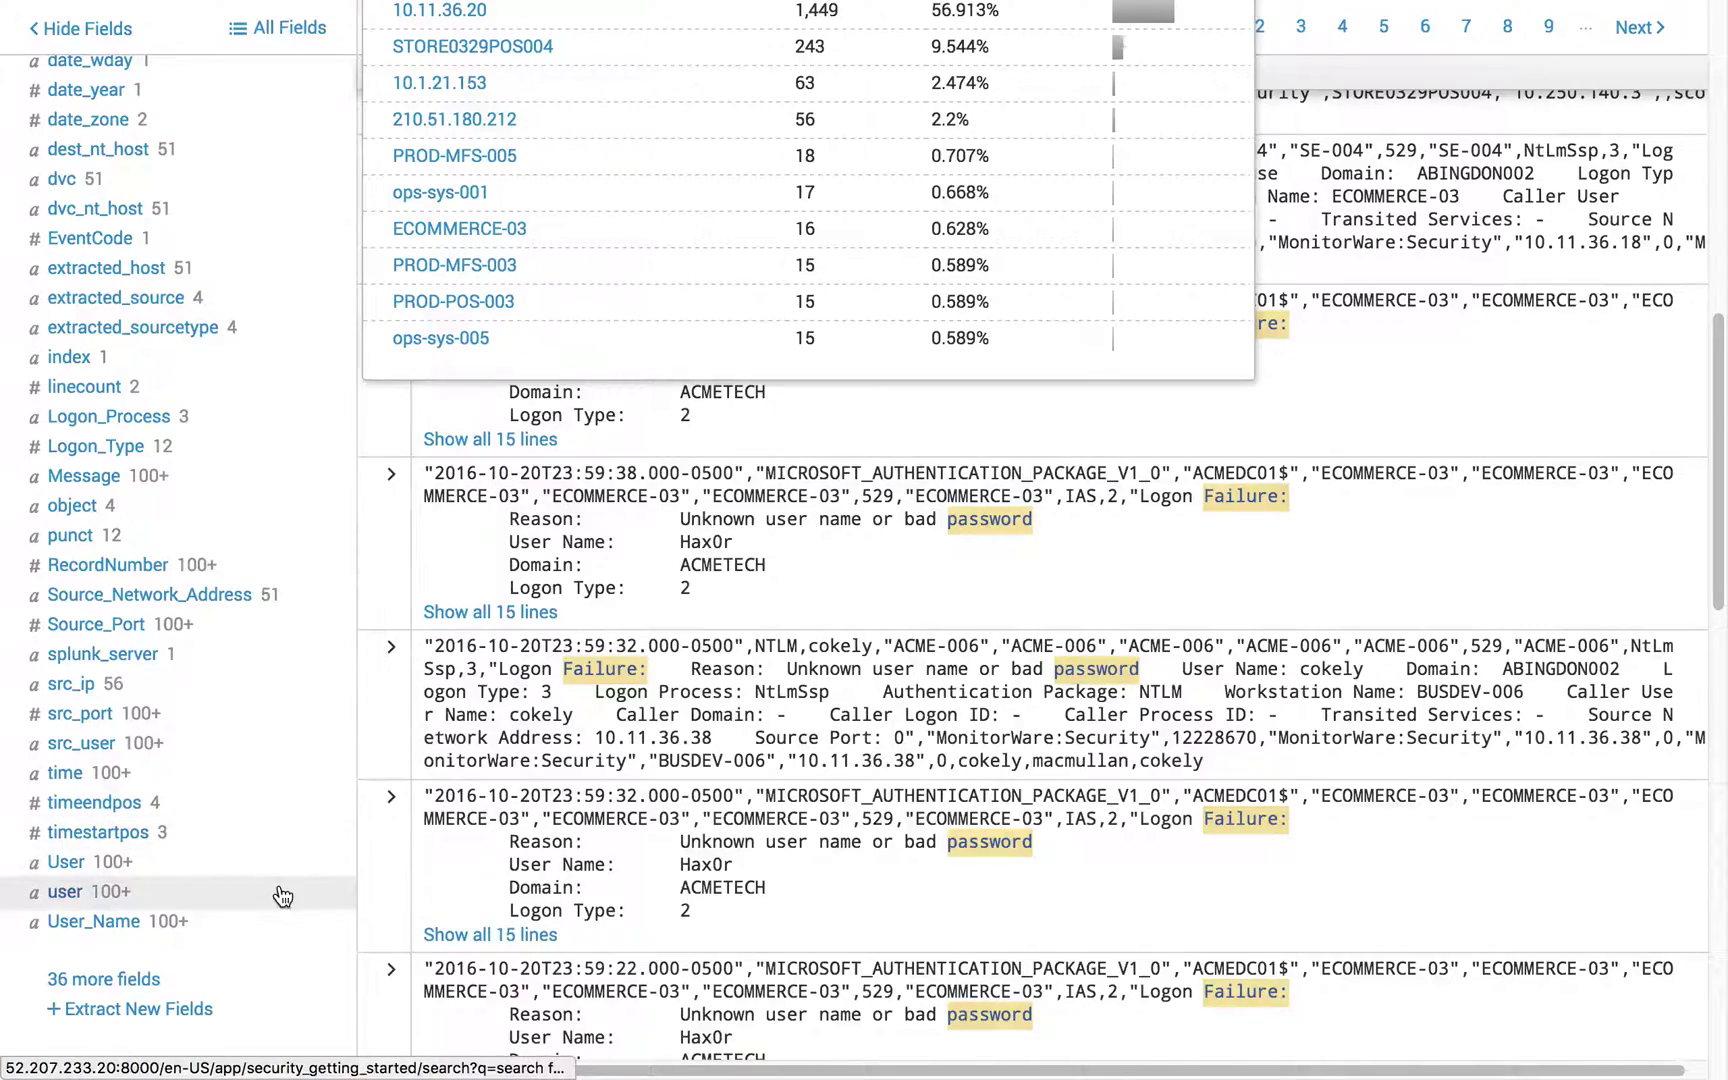
left_click(278, 893)
left_click(1111, 481)
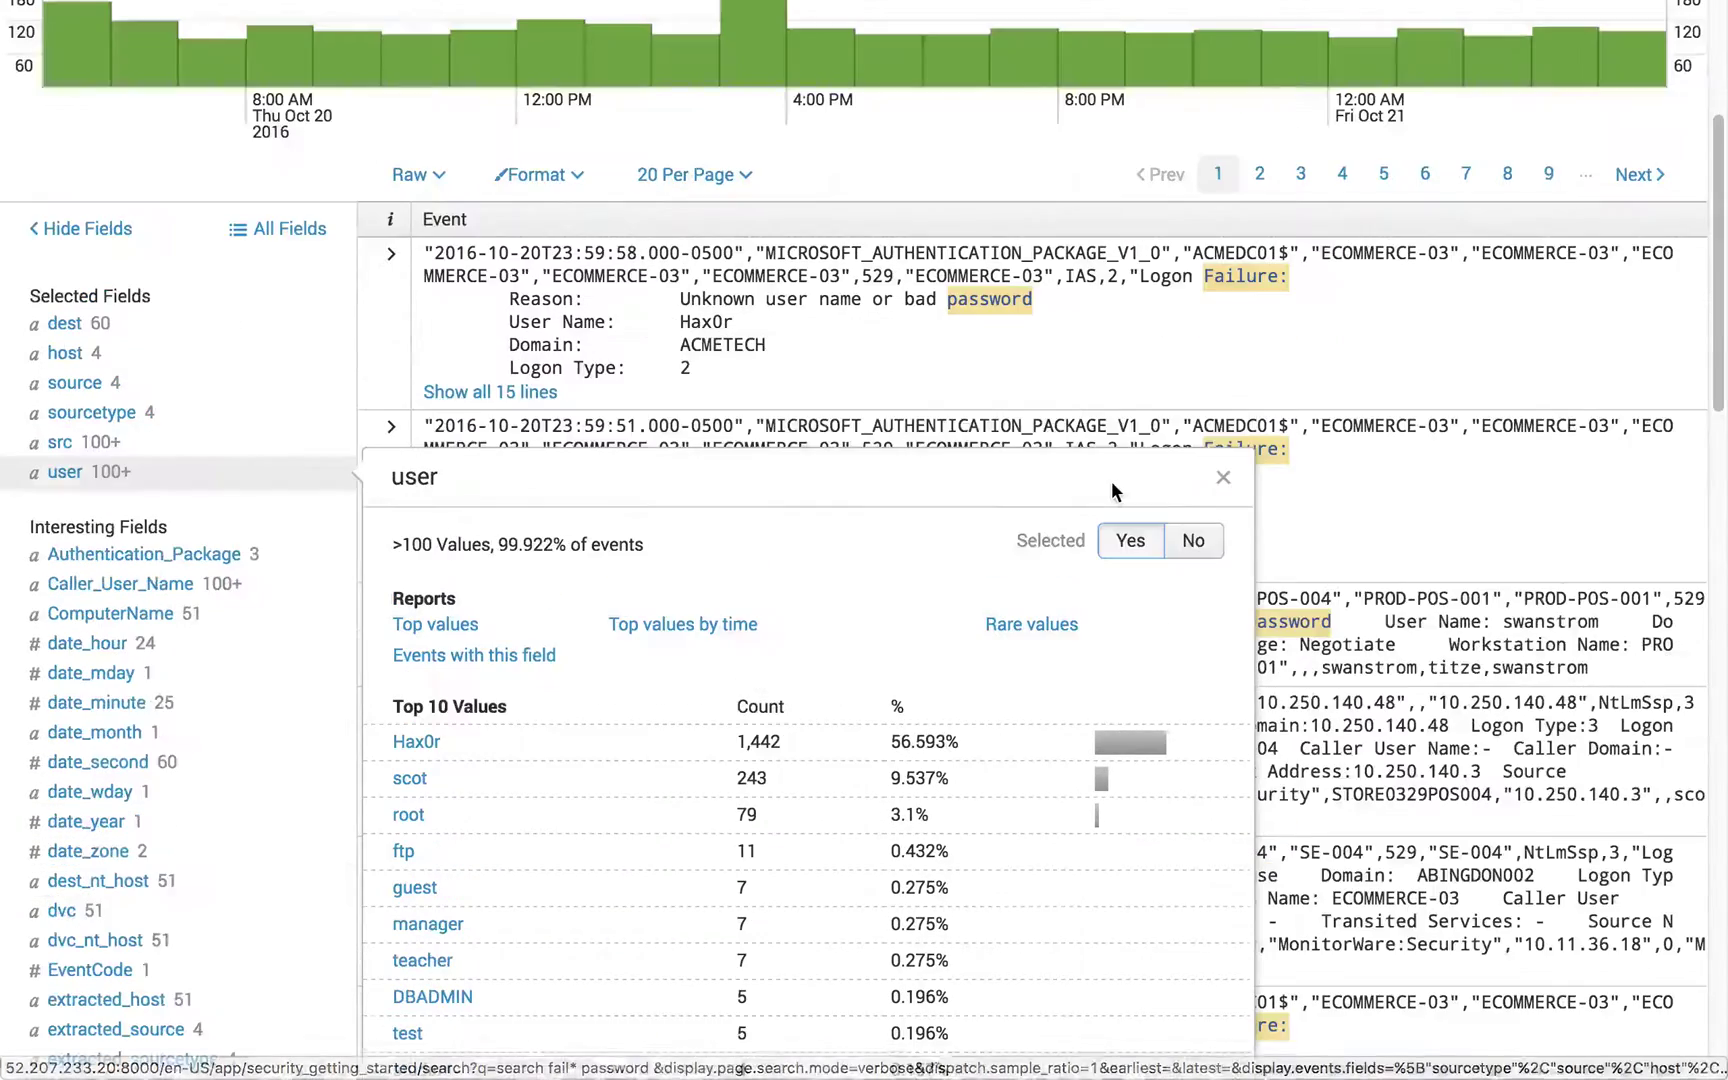
scroll(1111, 481, "up", 5)
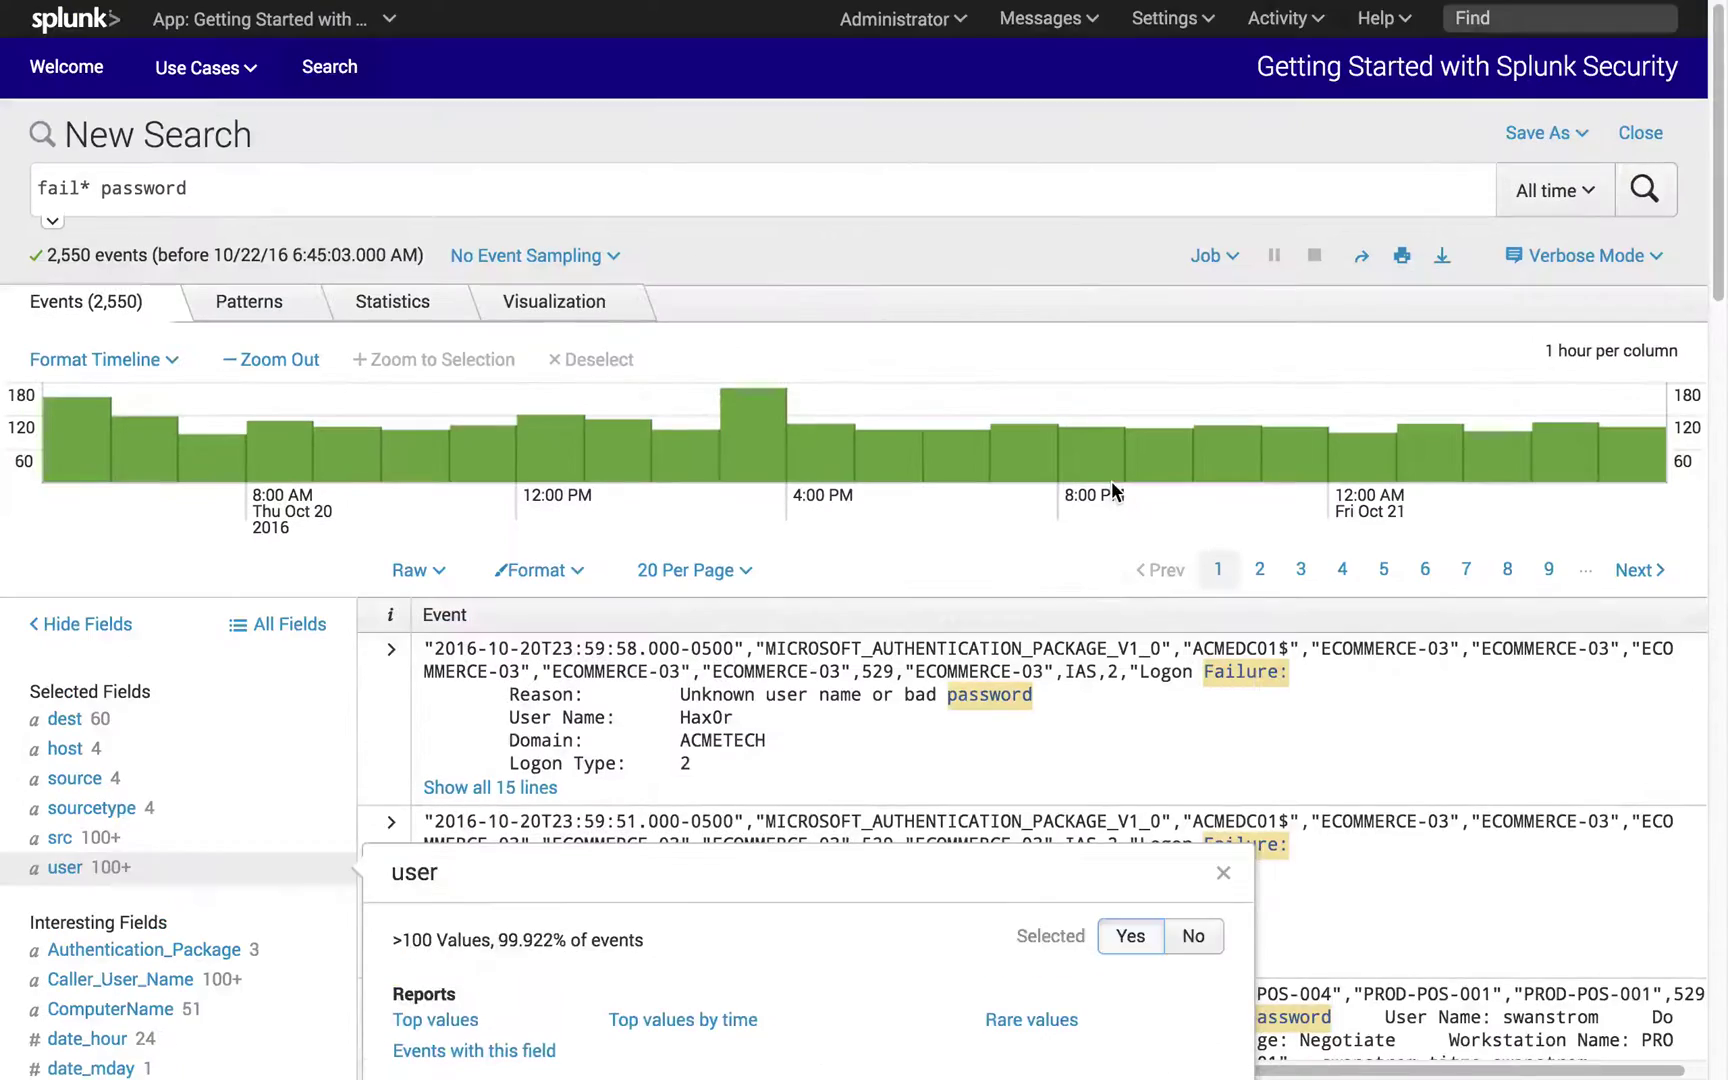
left_click(278, 738)
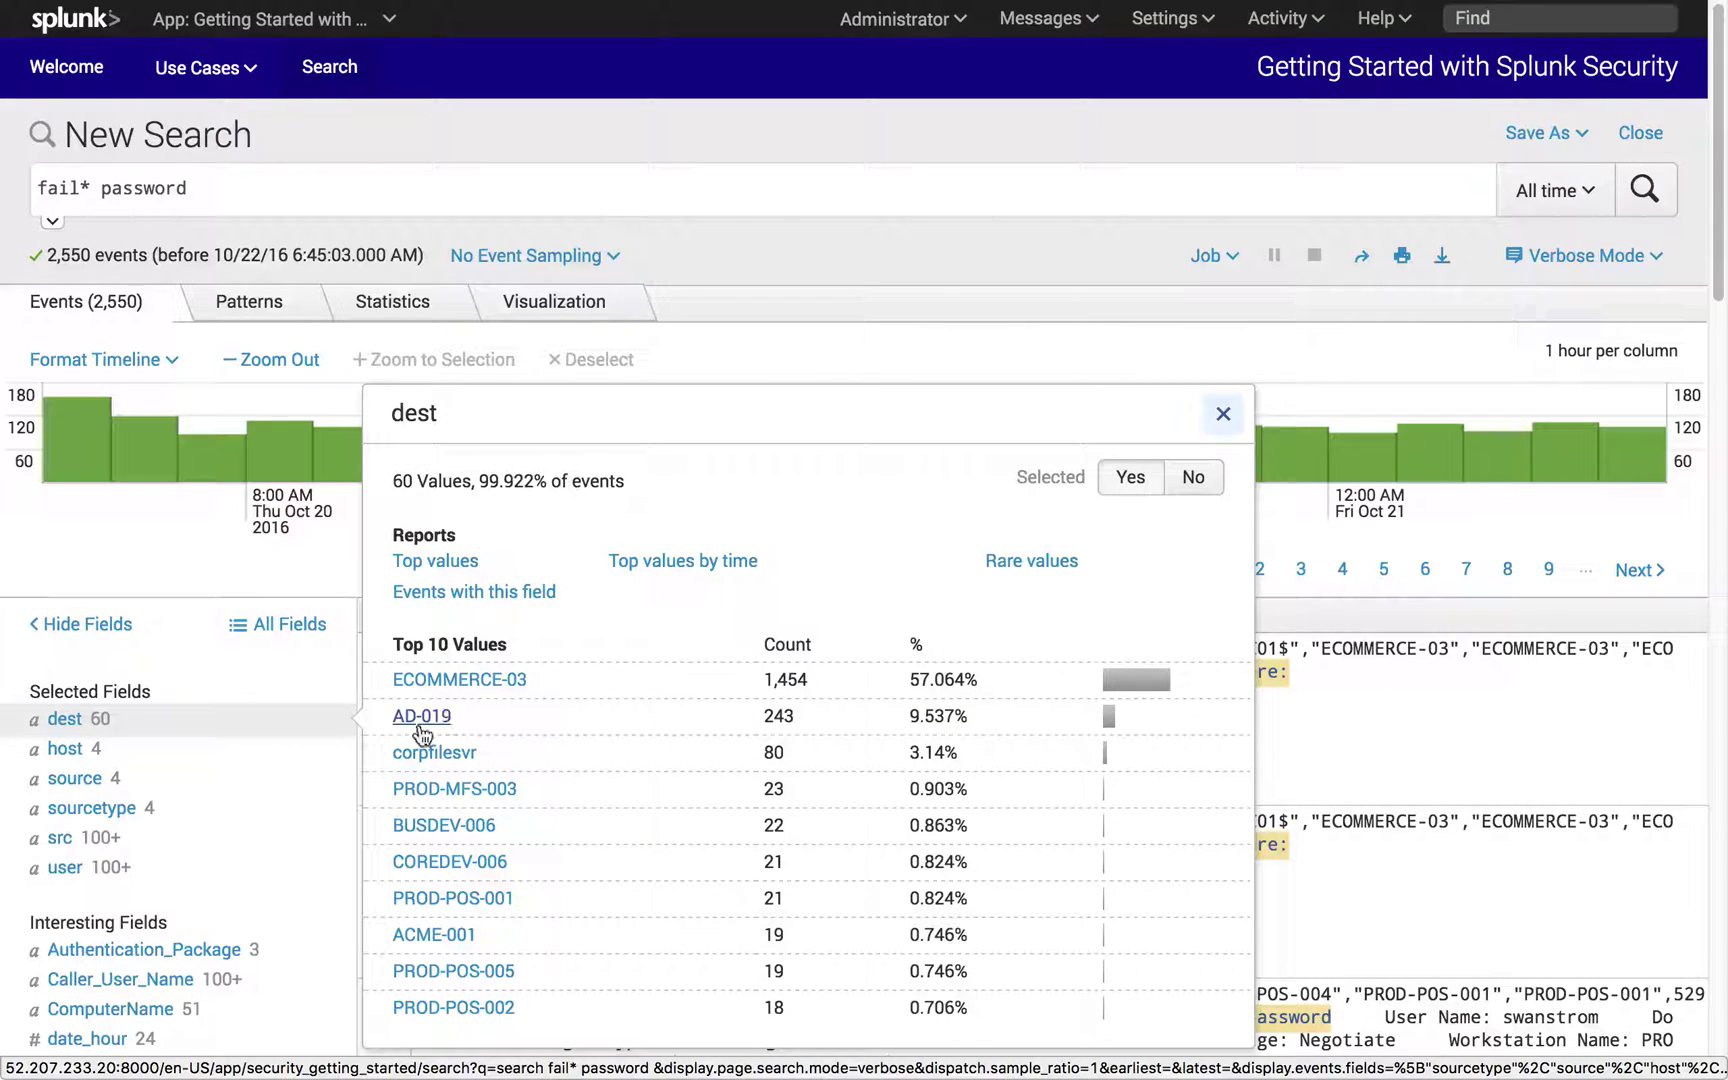
left_click(327, 837)
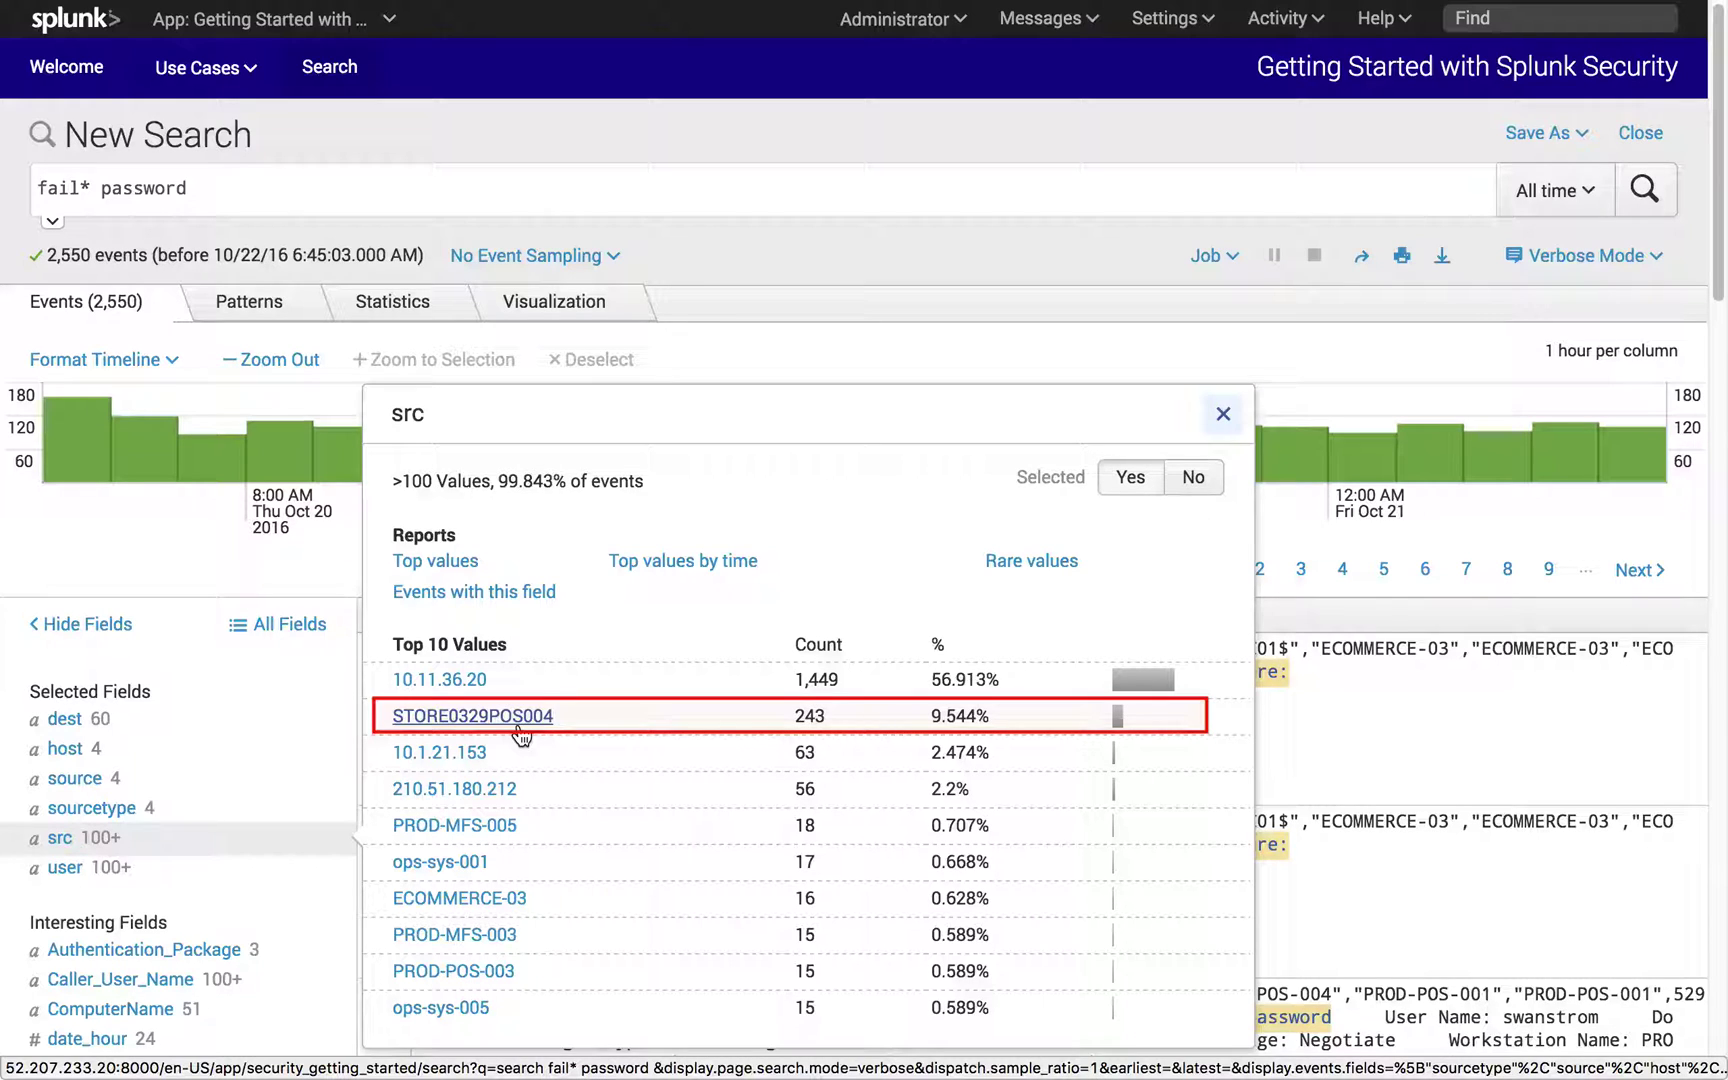
left_click(245, 873)
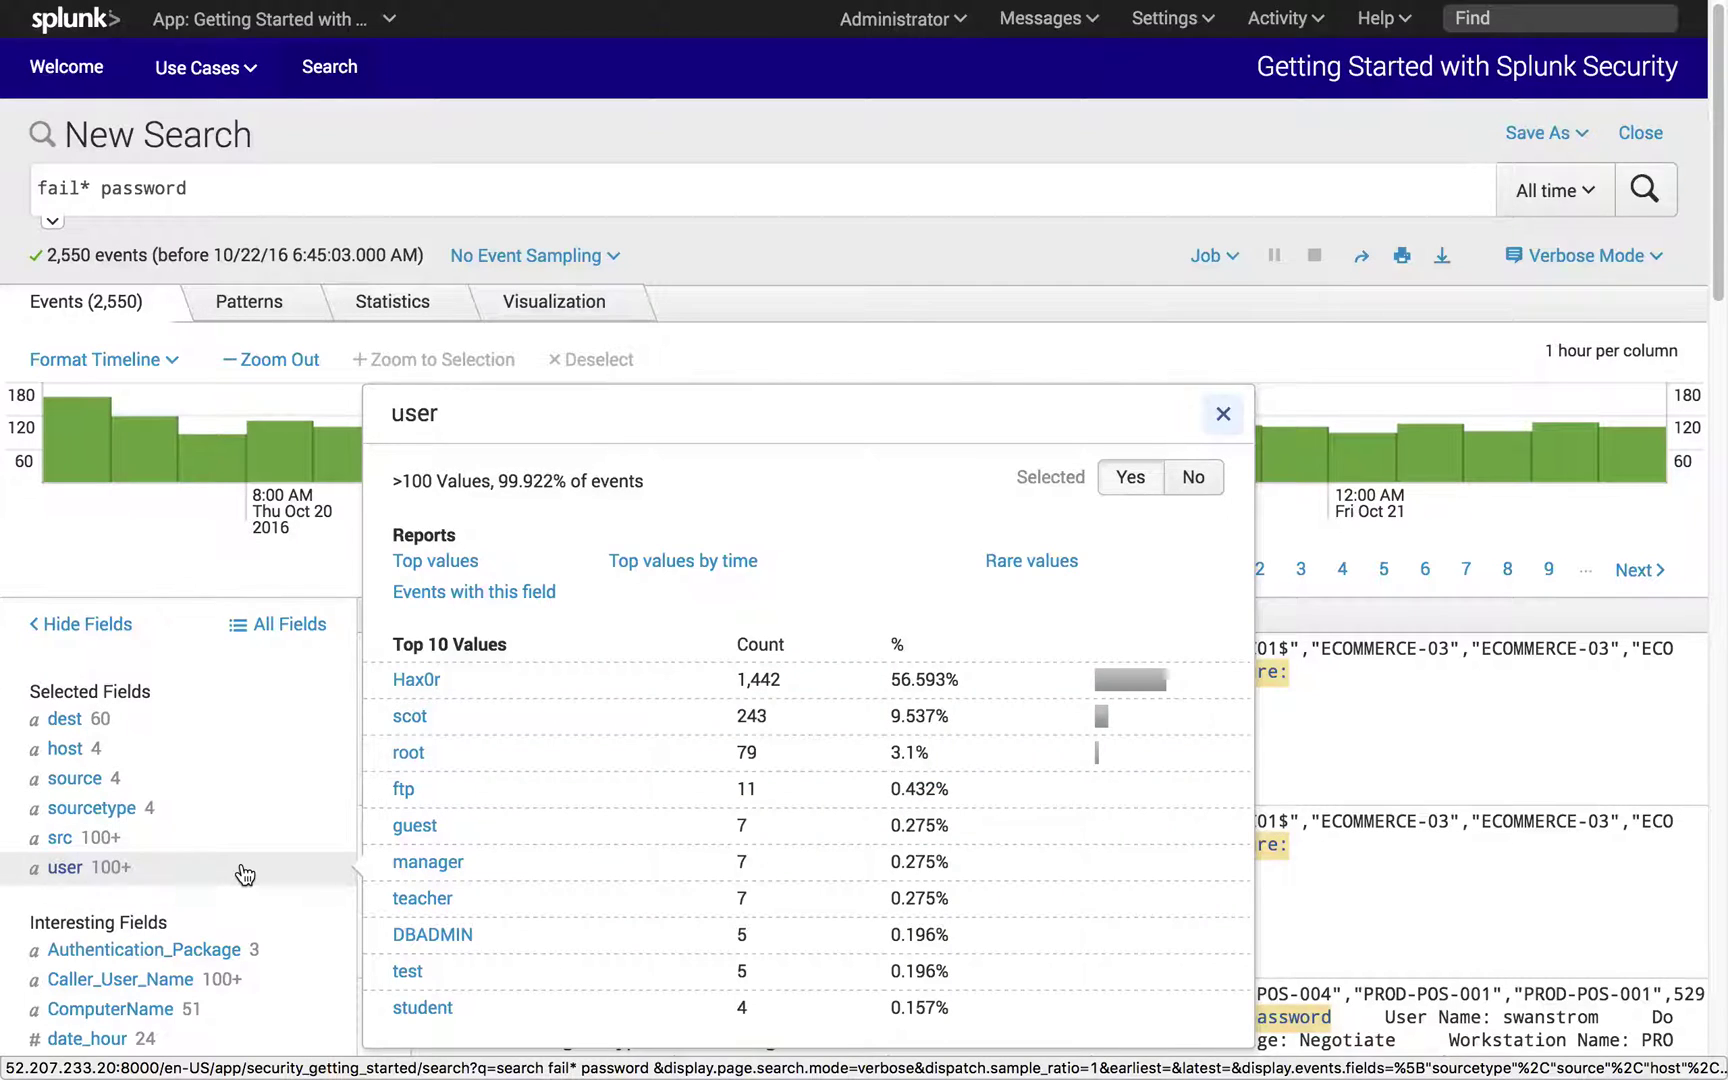
left_click(244, 875)
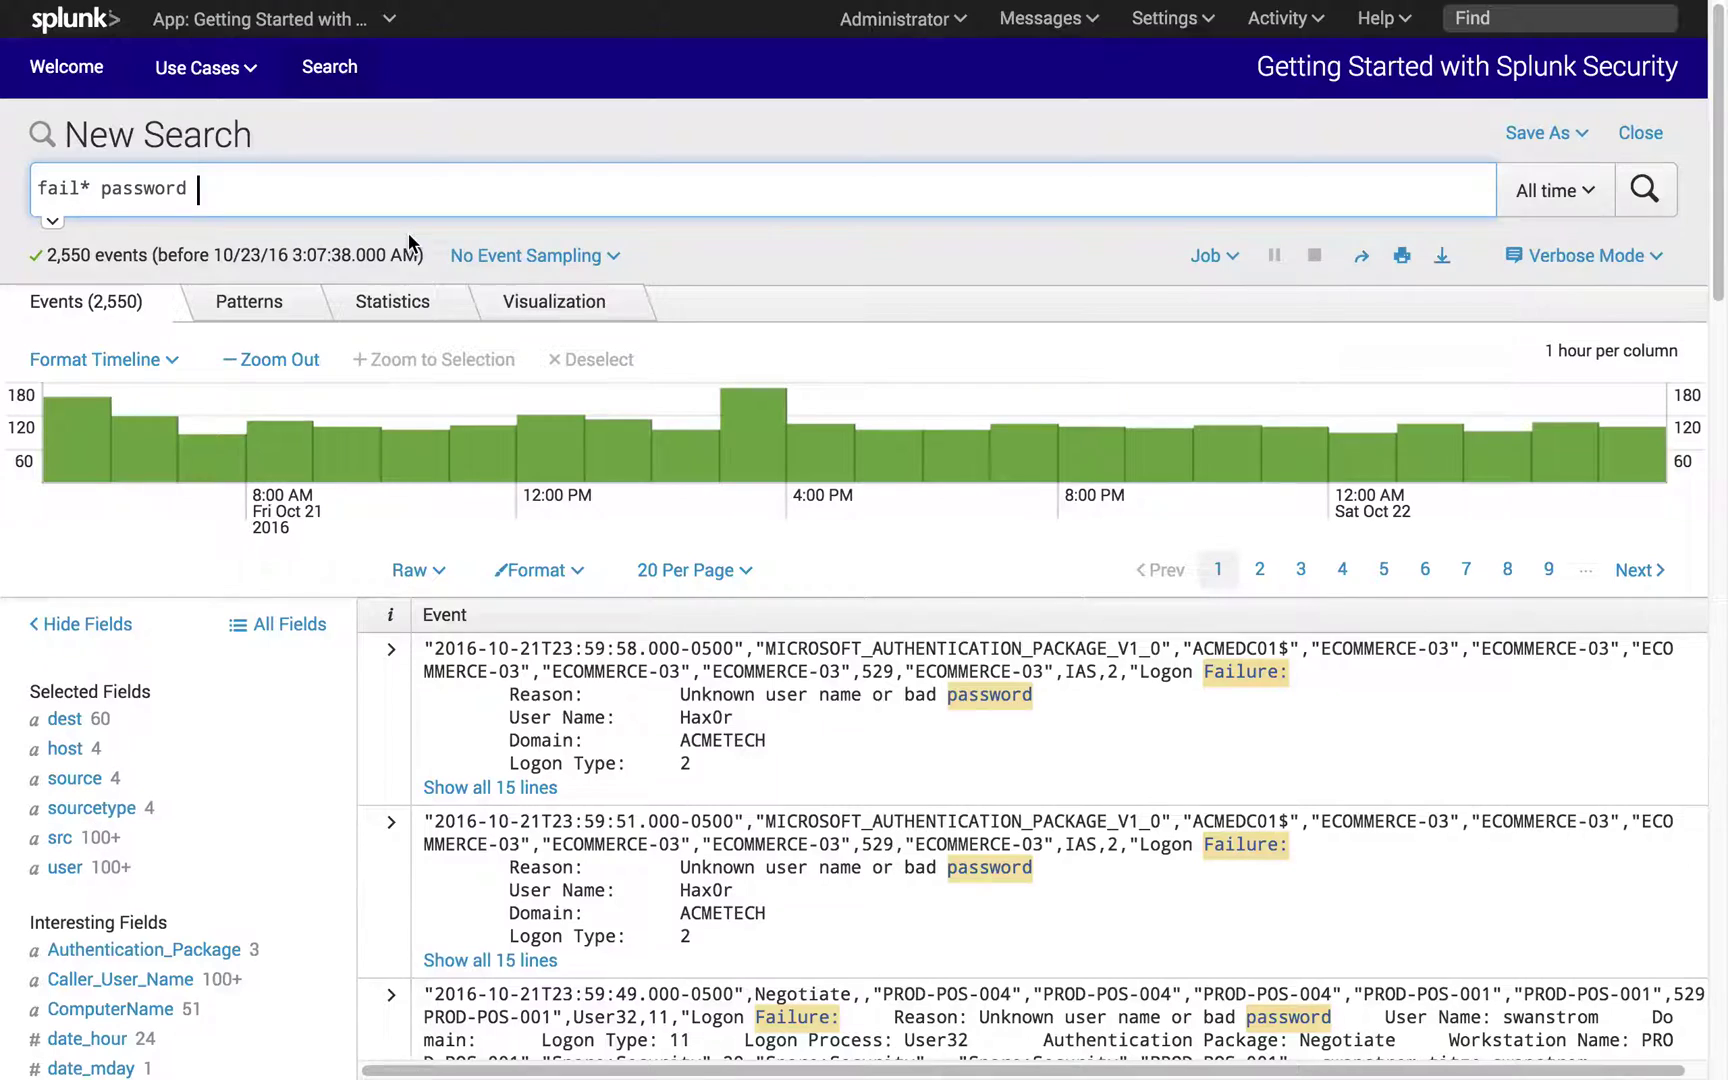
Append '| stats count by src, dest, user, sourcetype' for a 757-row table, then add '| sort - count'.
type("|")
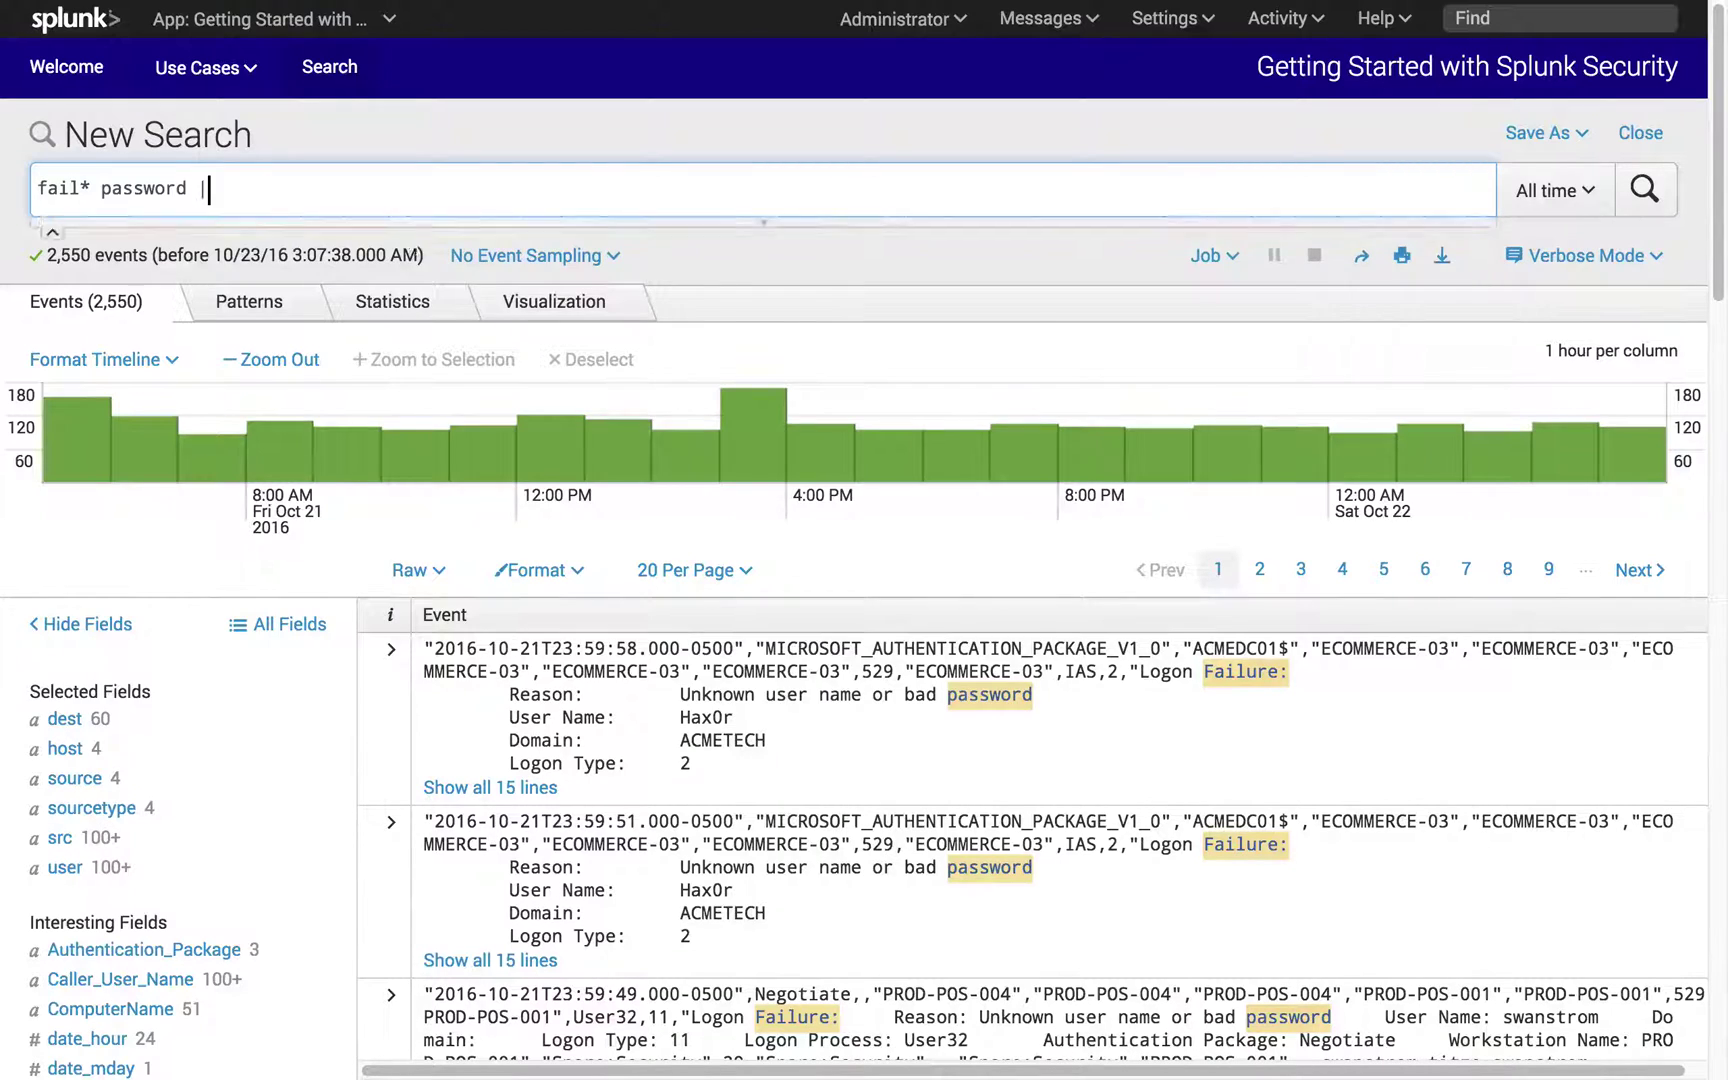
type(" stats coun")
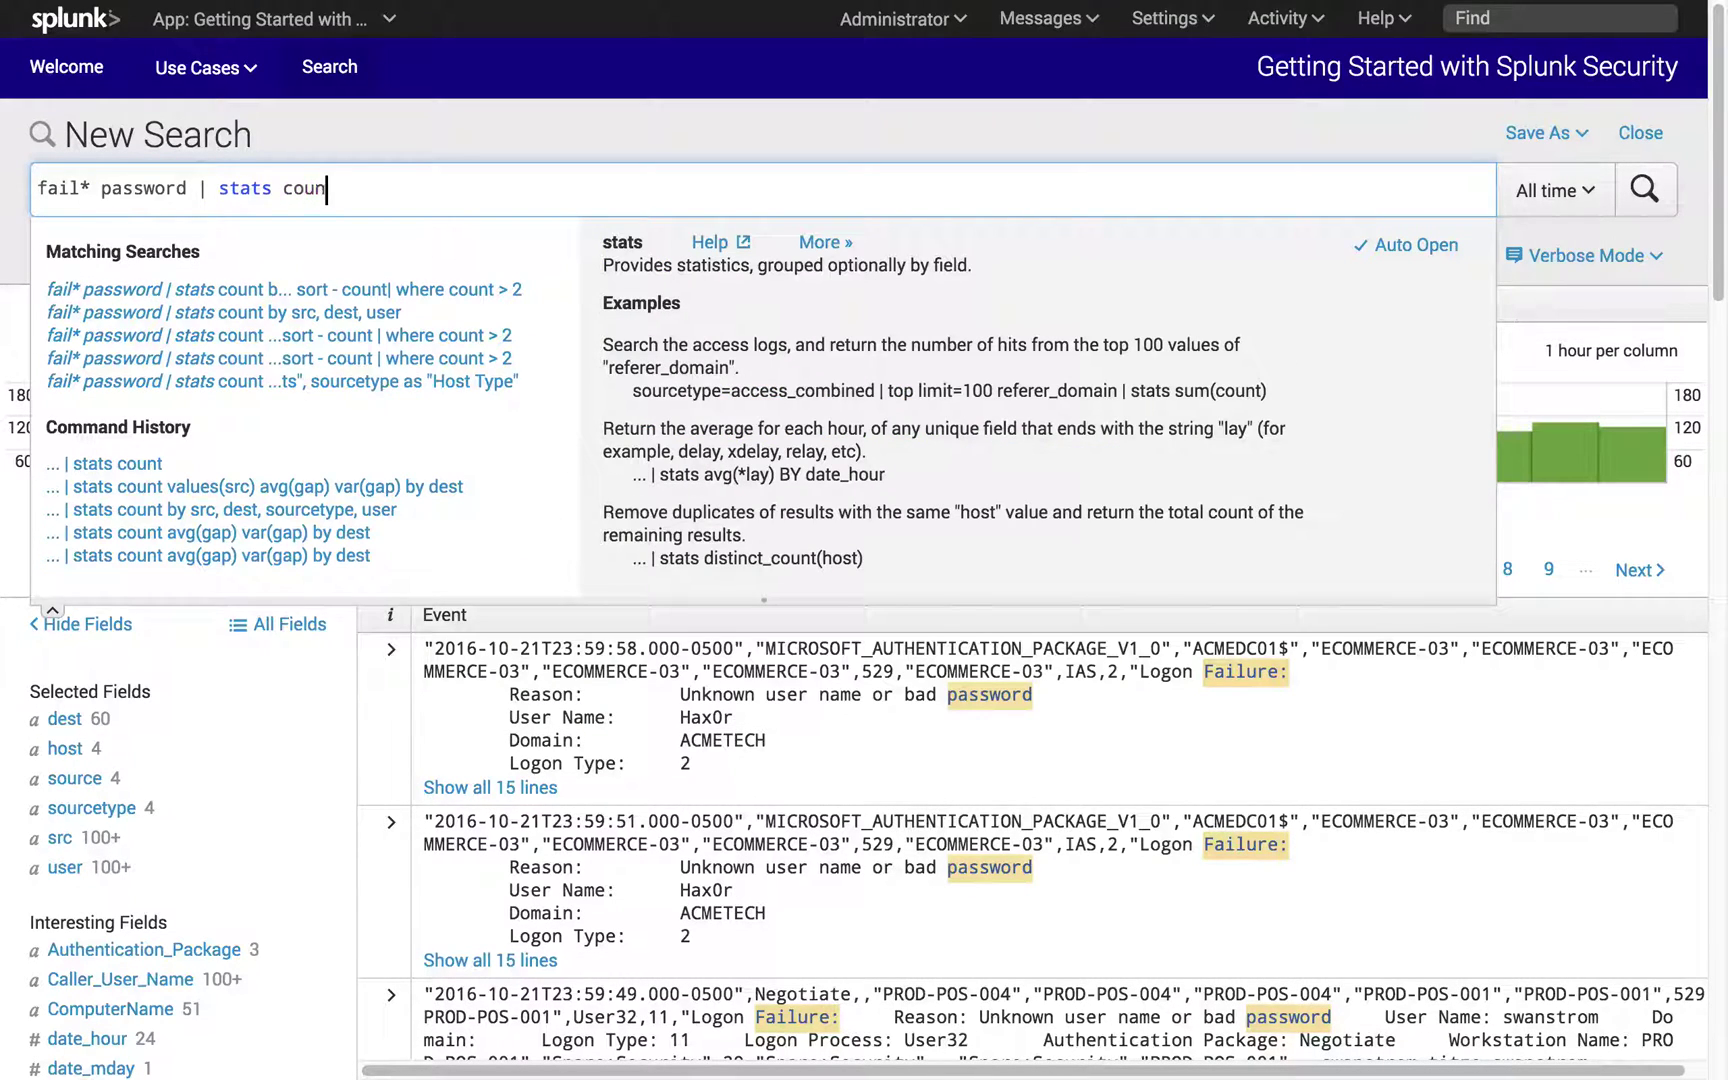
type("t by ")
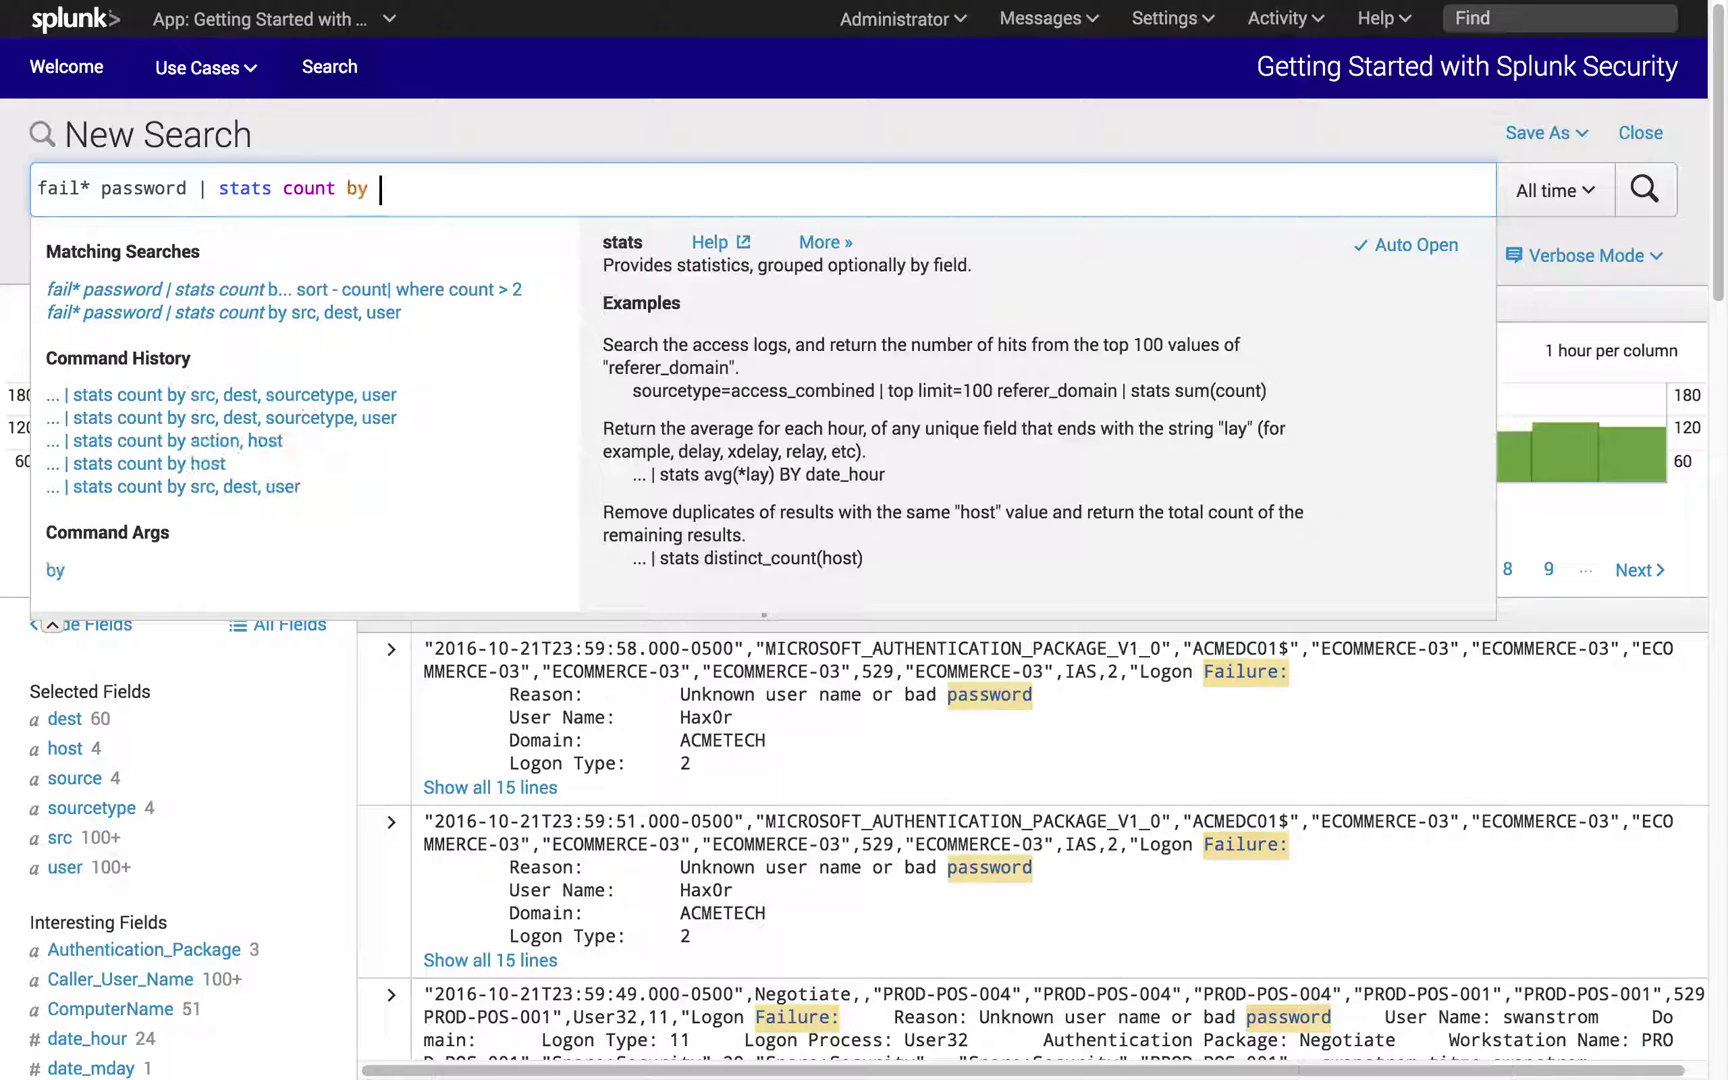
type("src, dest, user, sourcetype")
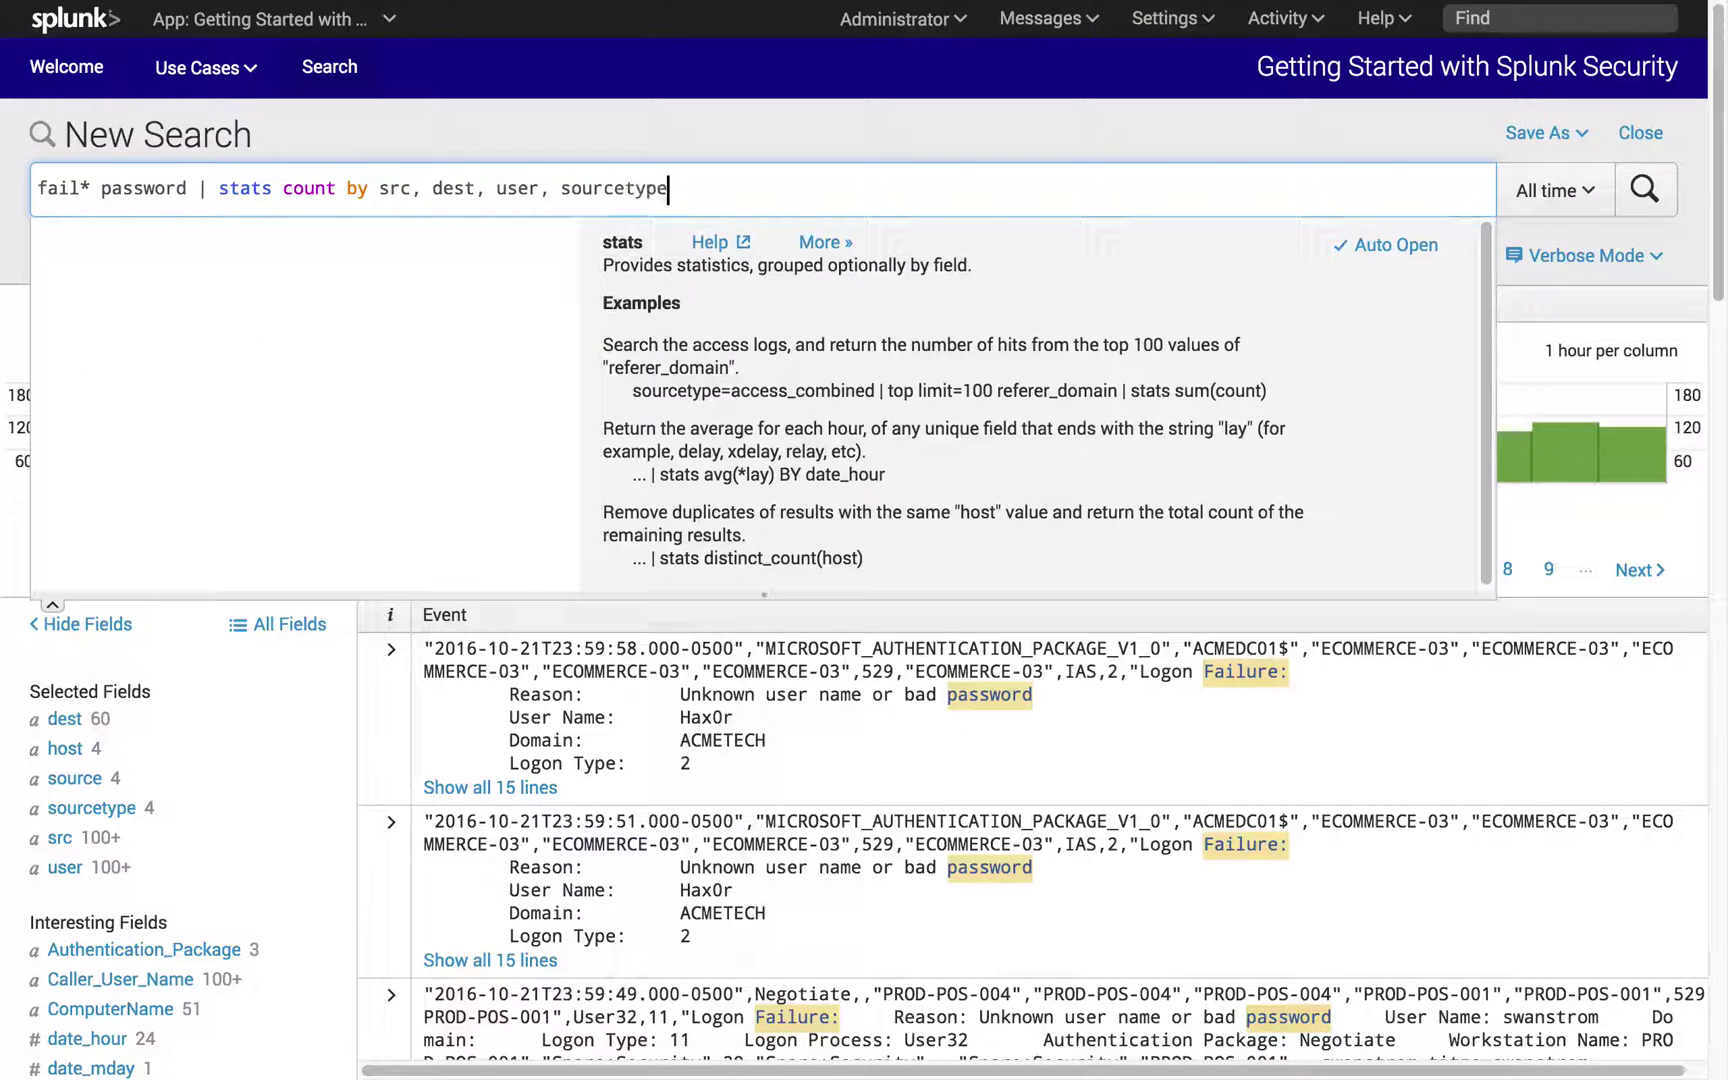
key("Return")
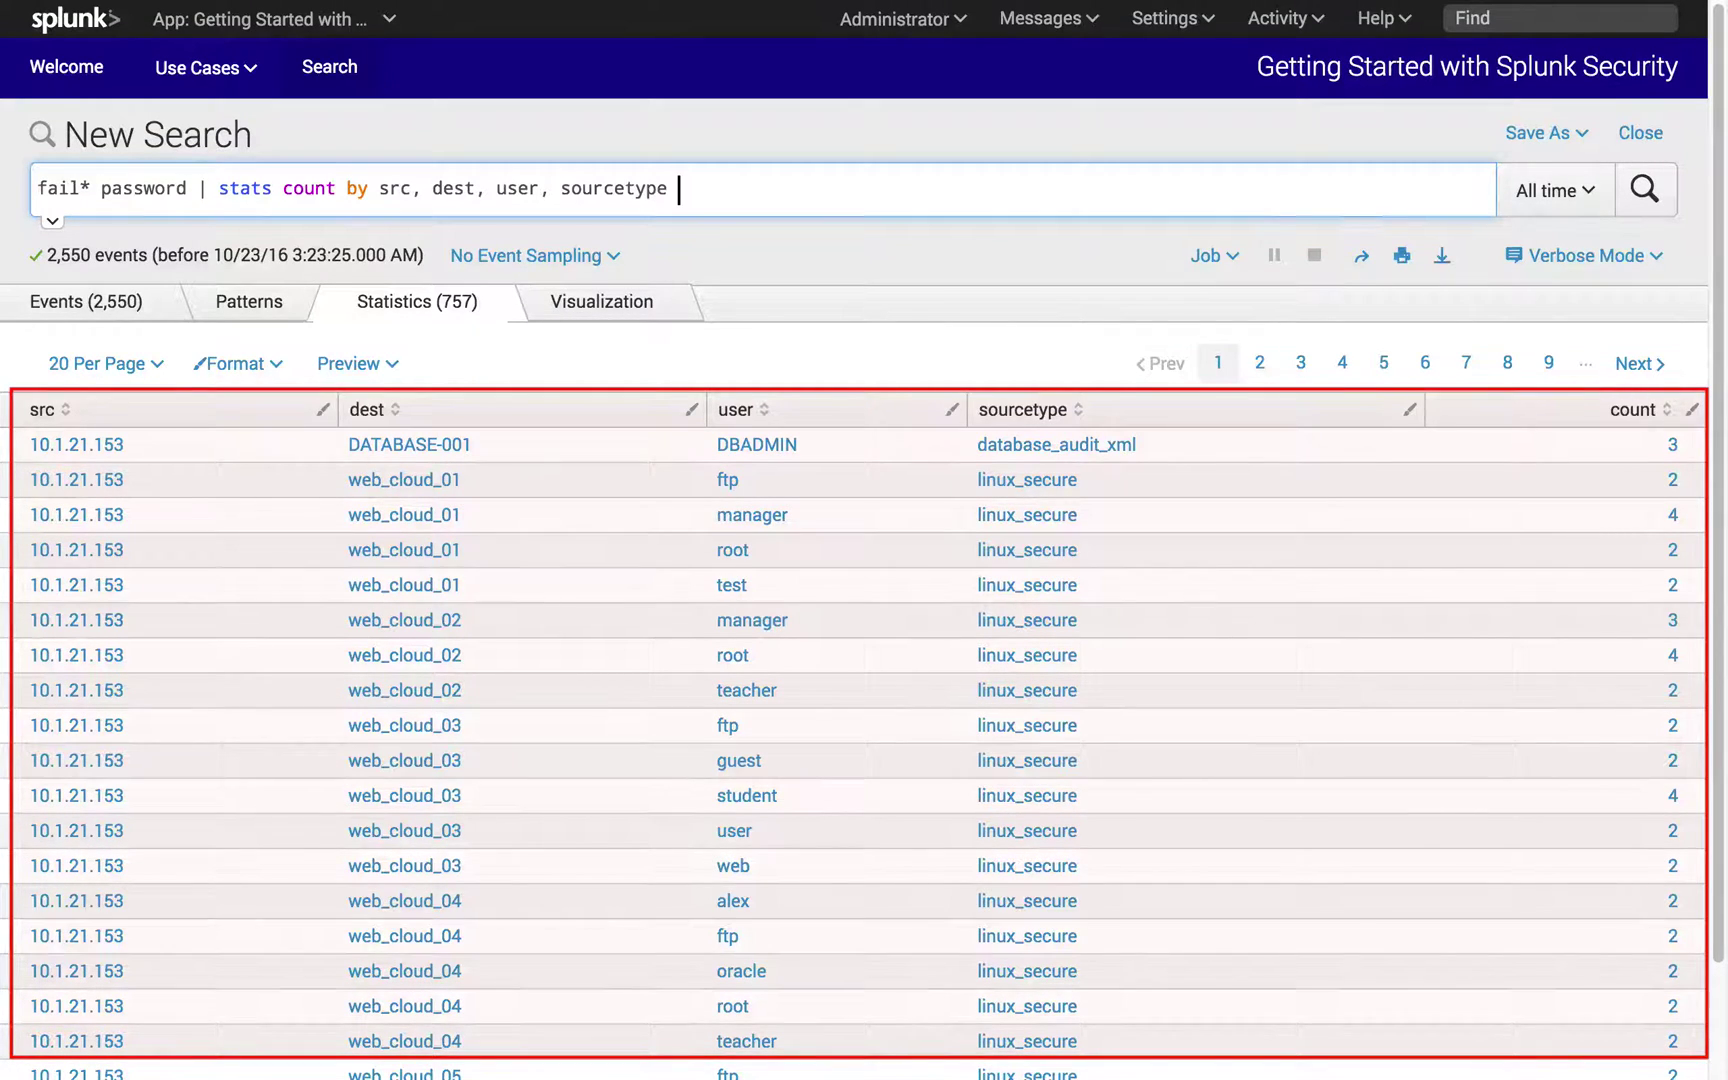
type("| sort - count")
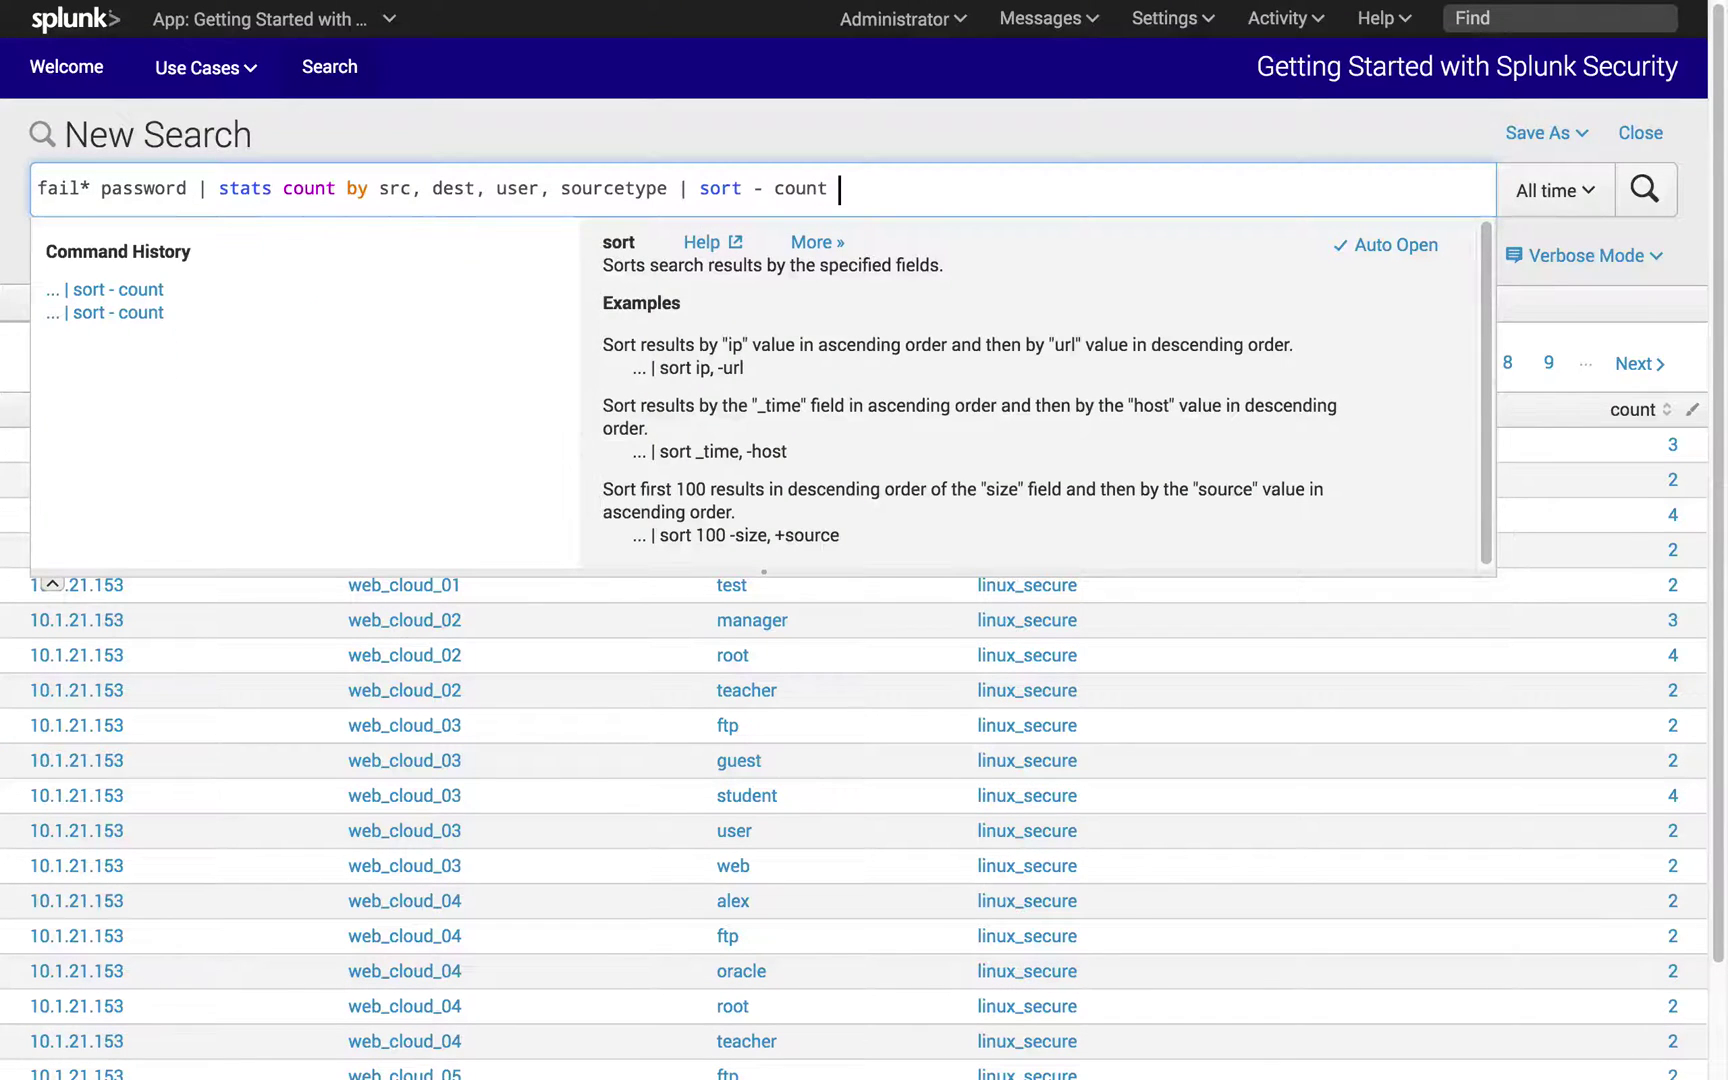
Sort the table by descending count, topped by 1442, and append '| where count > 2'.
key("Return")
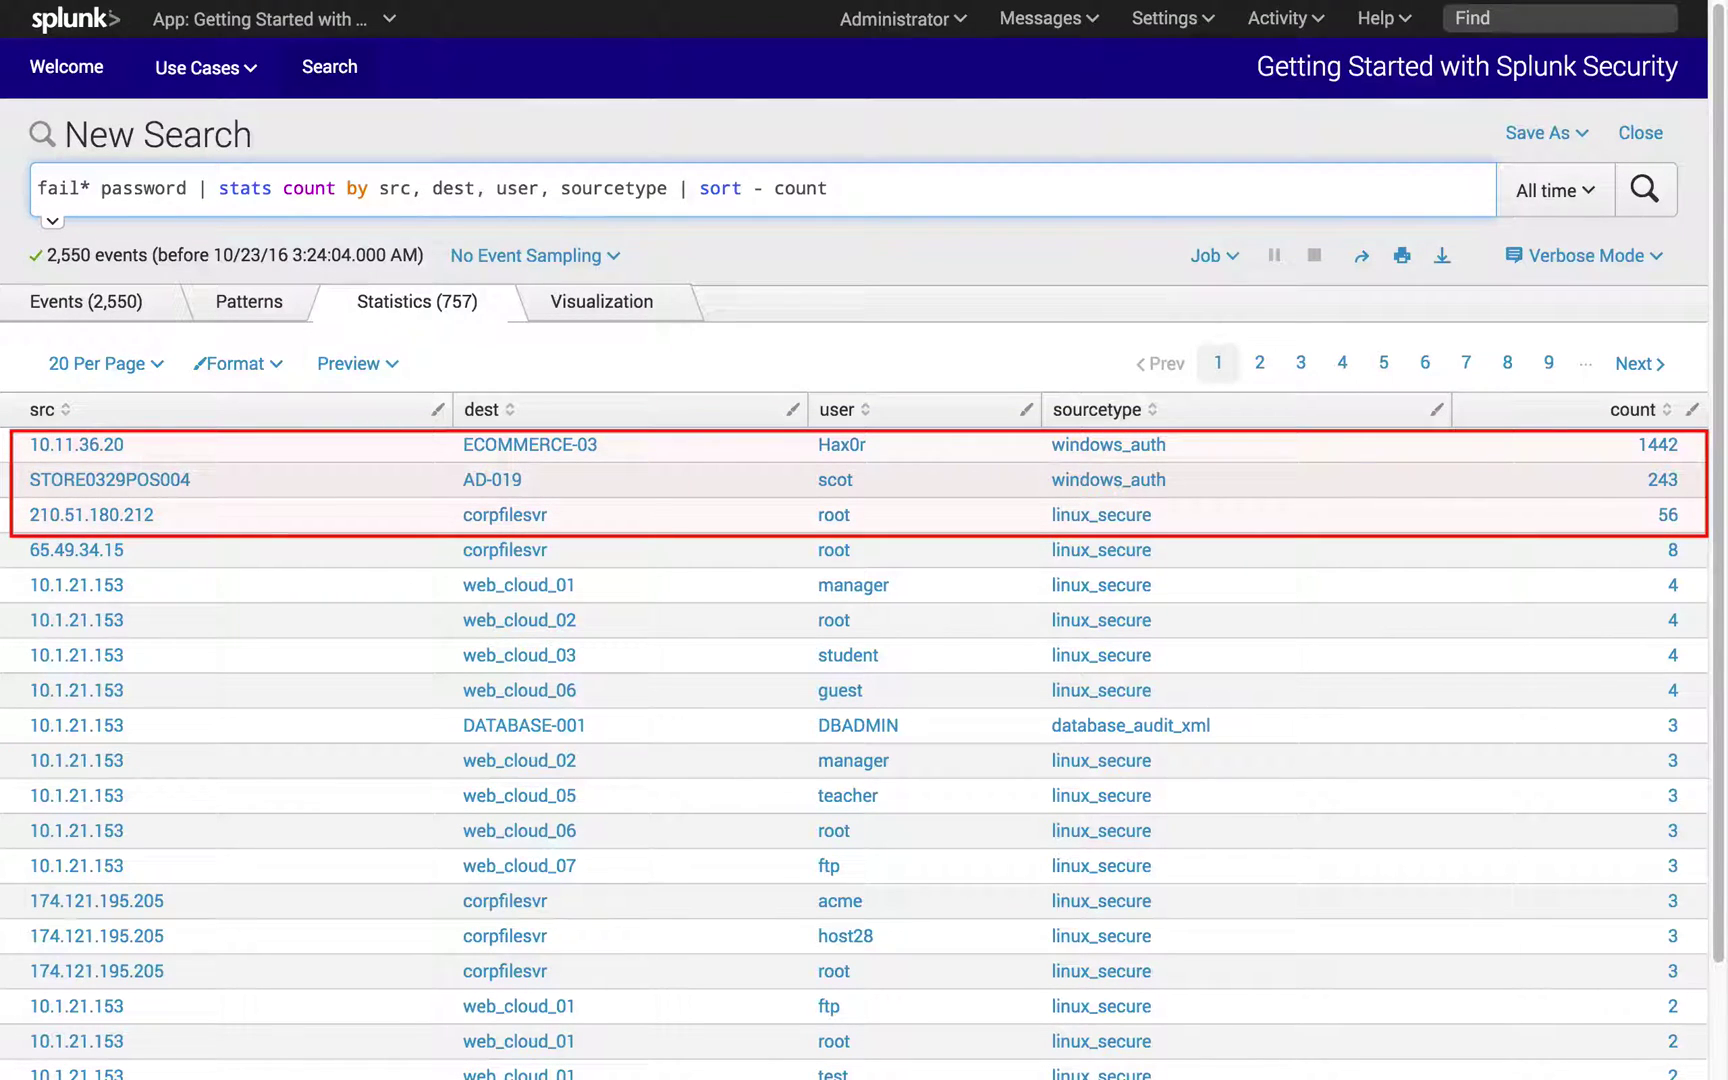
type("| where ")
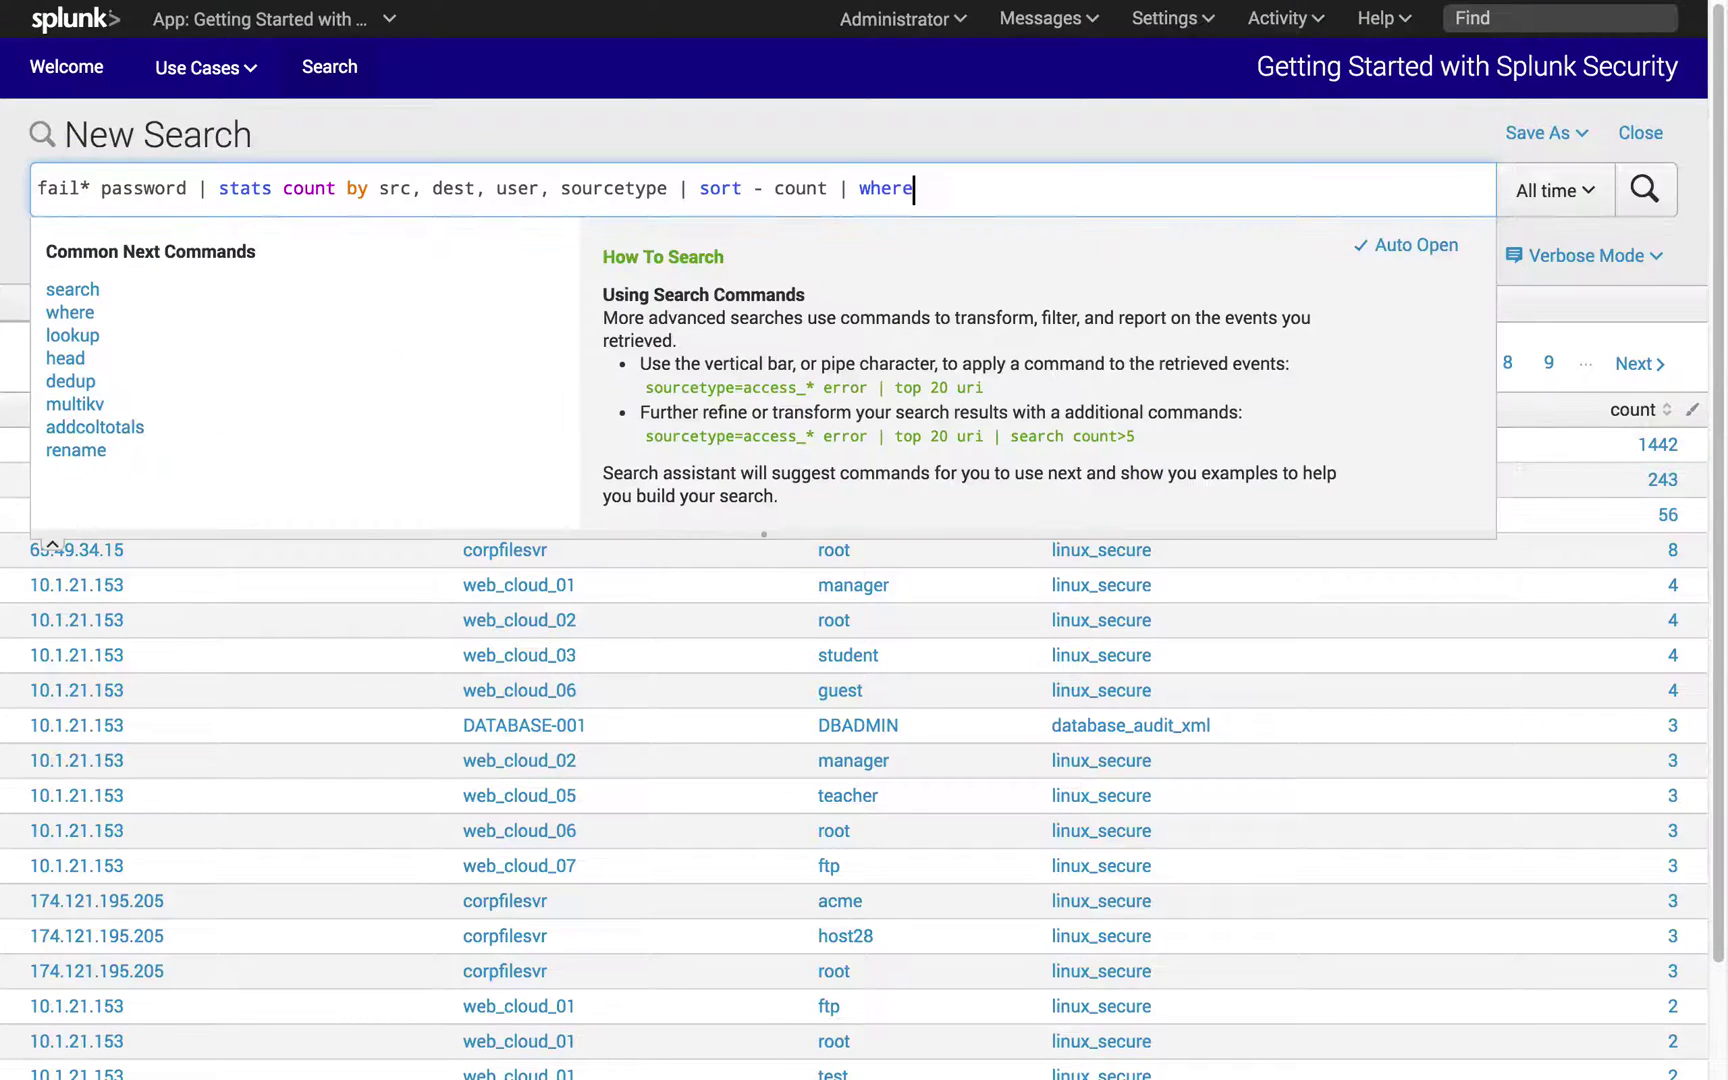
type("count ")
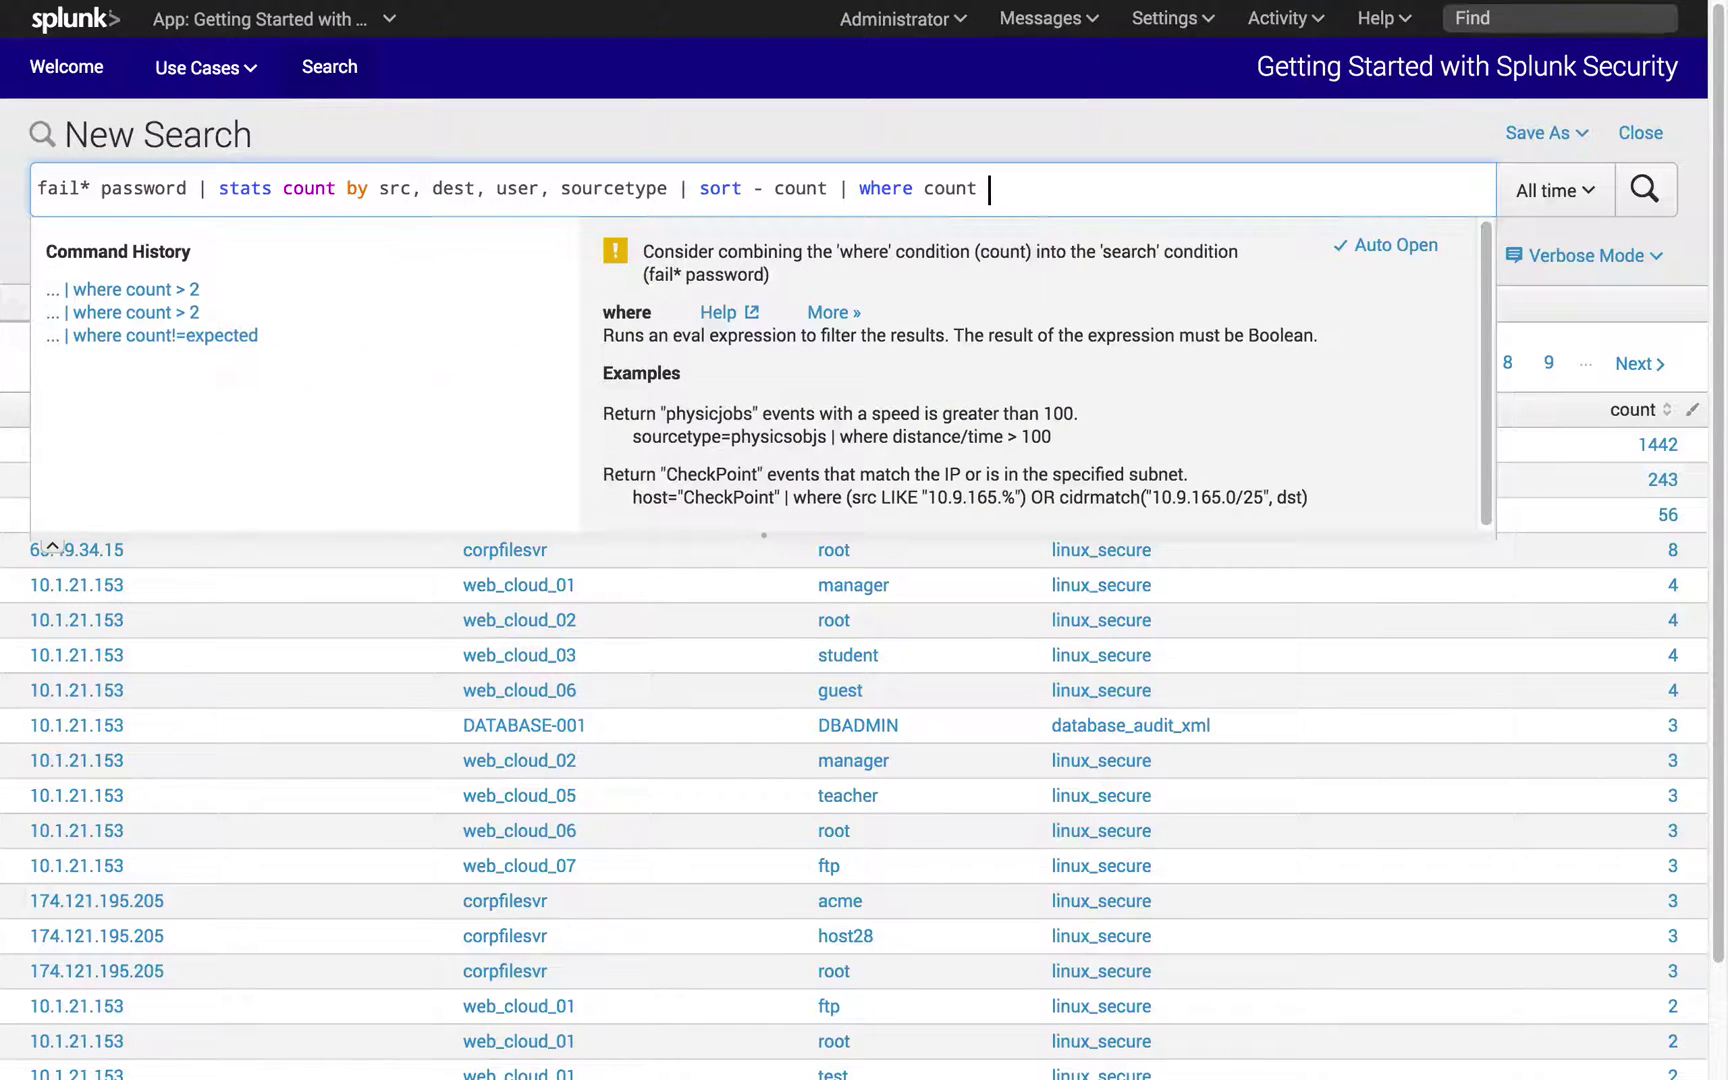
type("> 2")
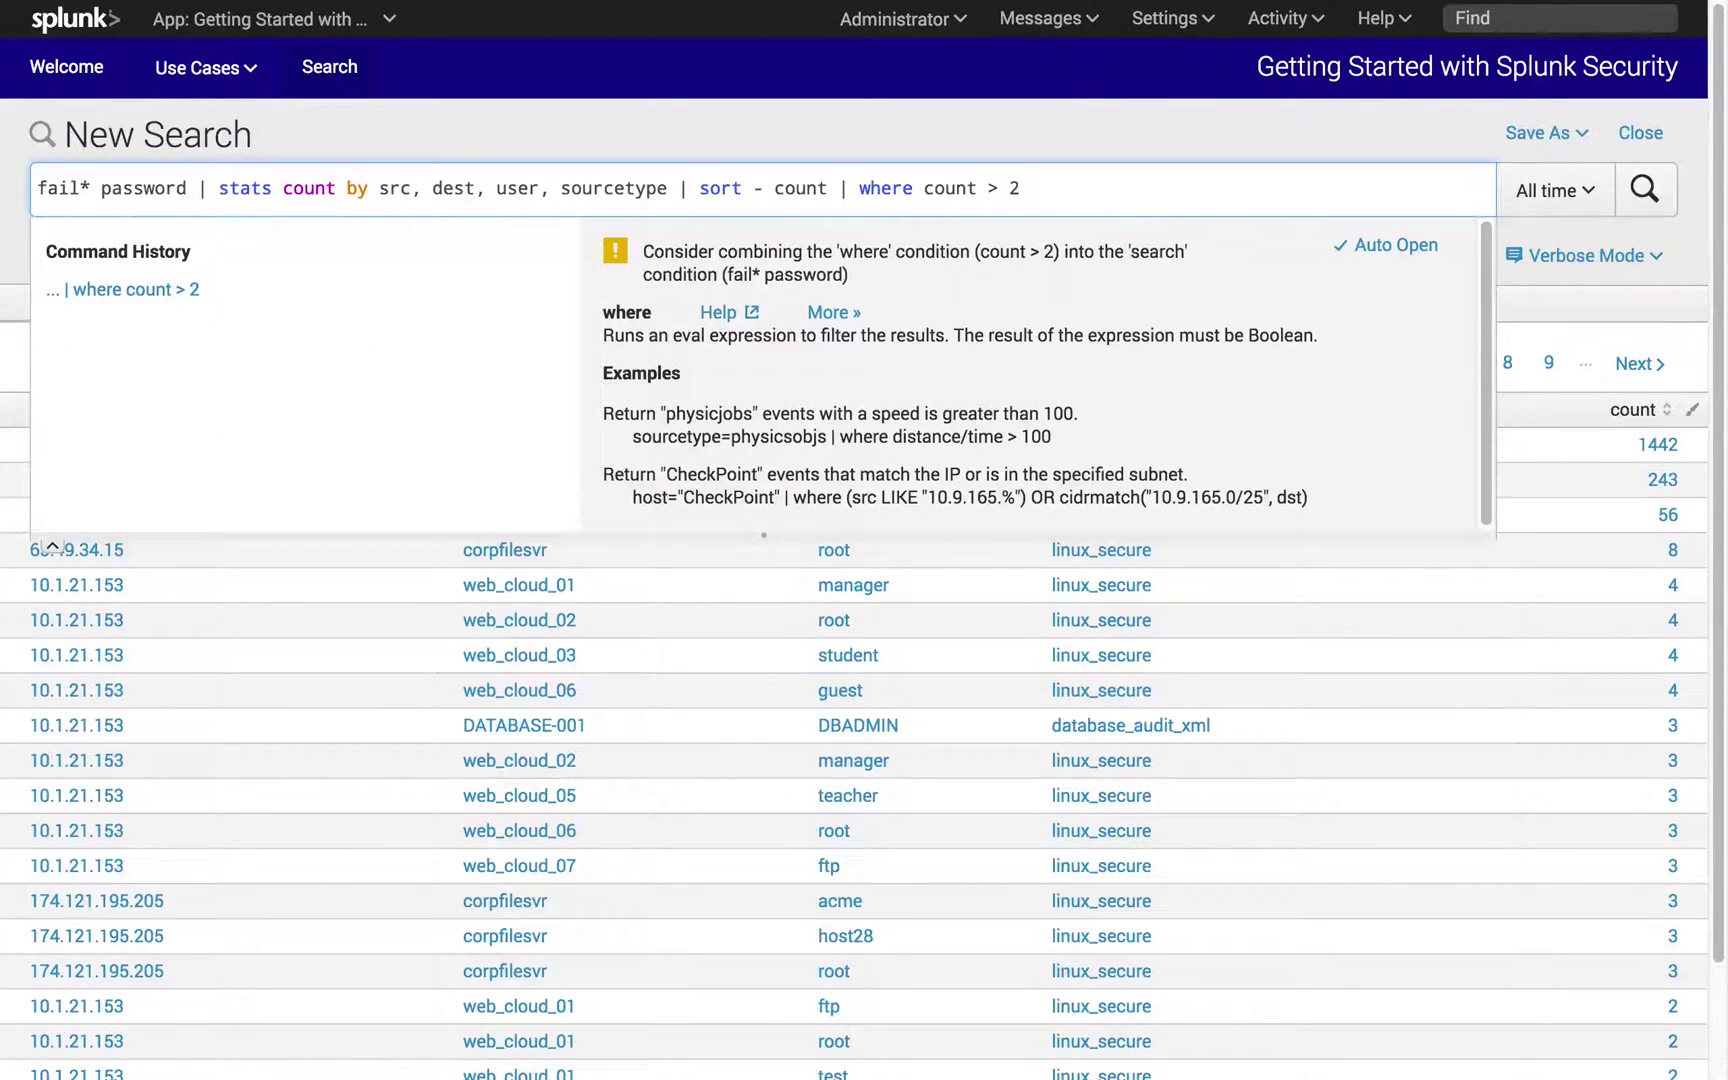
key("Escape")
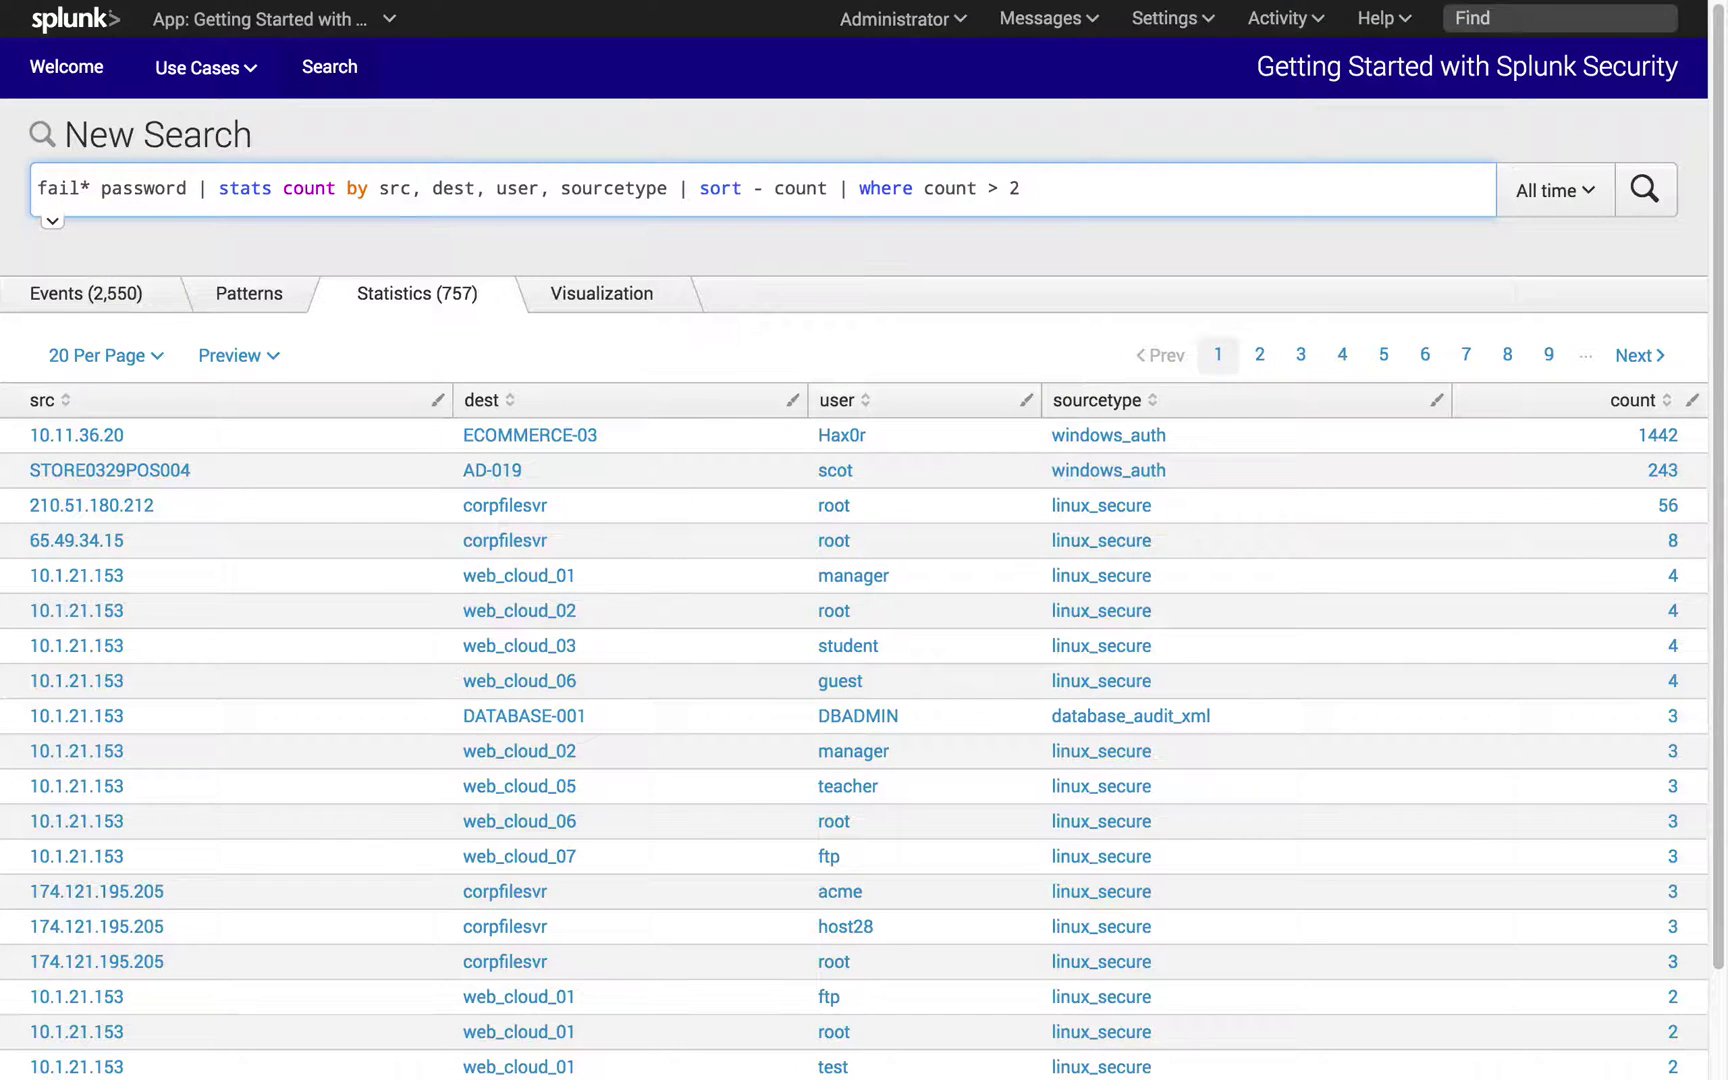
Apply the where count > 2 filter, leaving 16 rows with counts from 1442 down to 3.
key("Return")
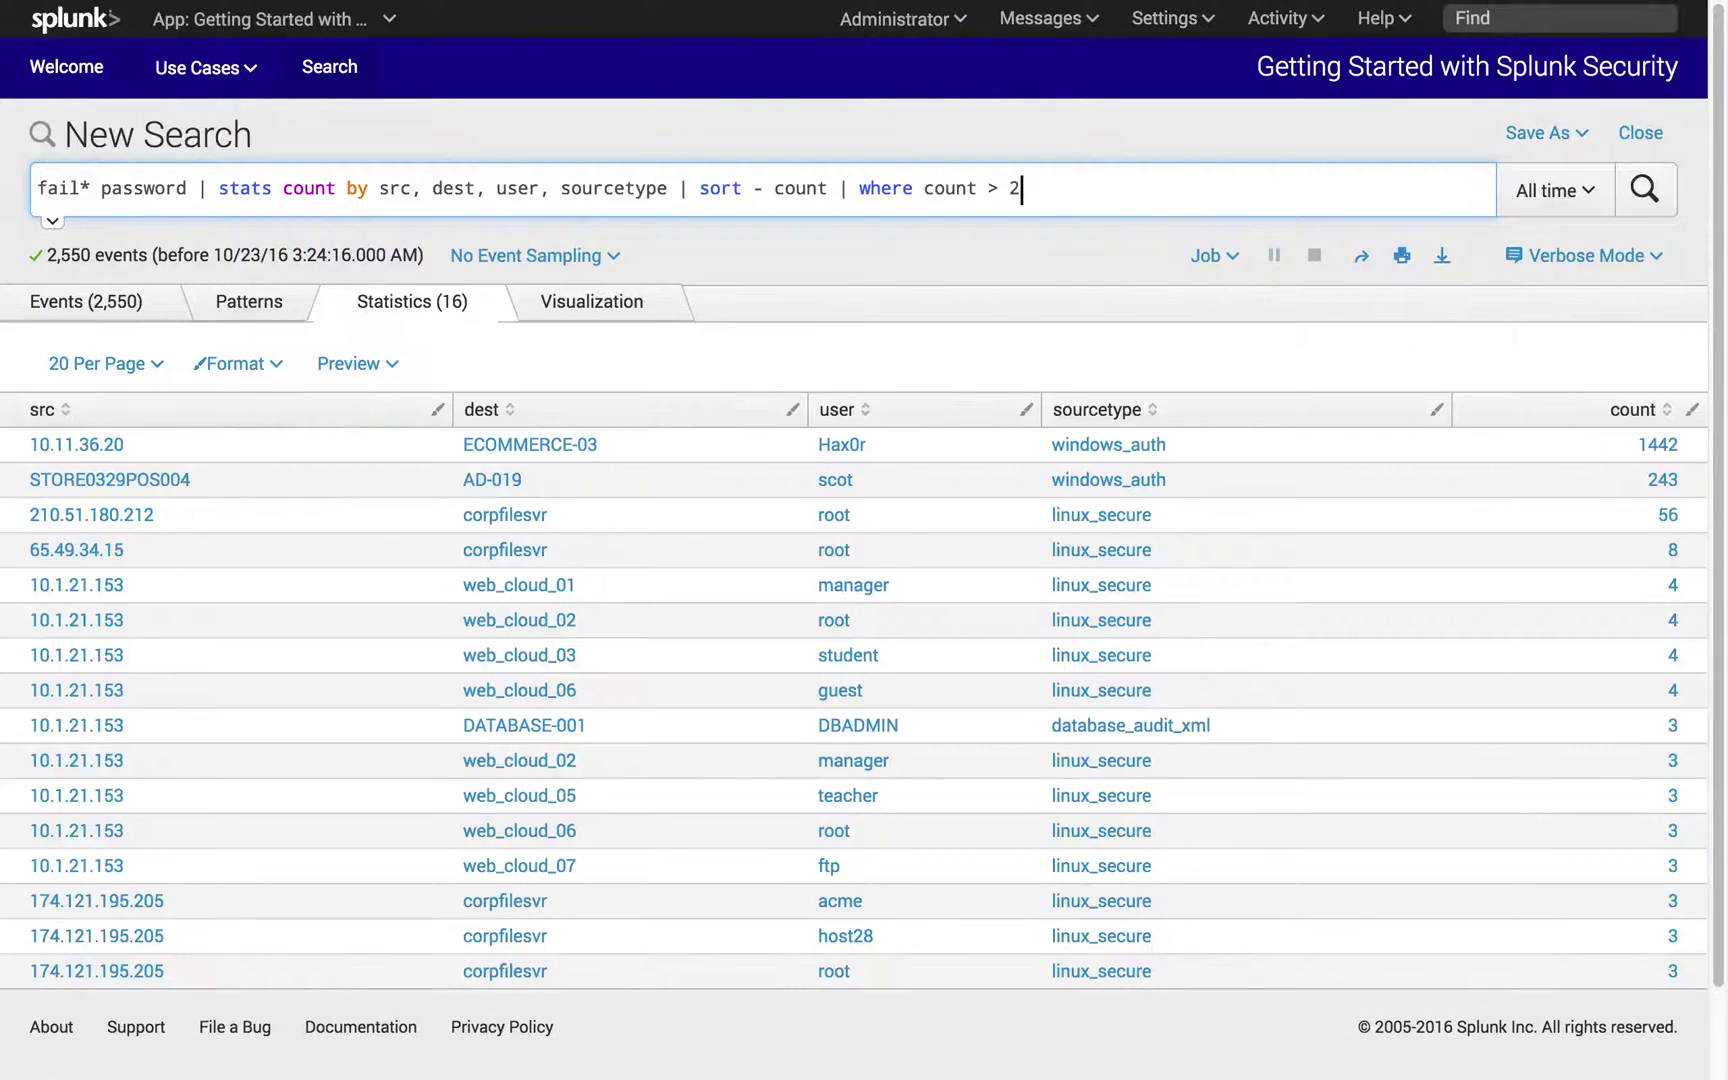